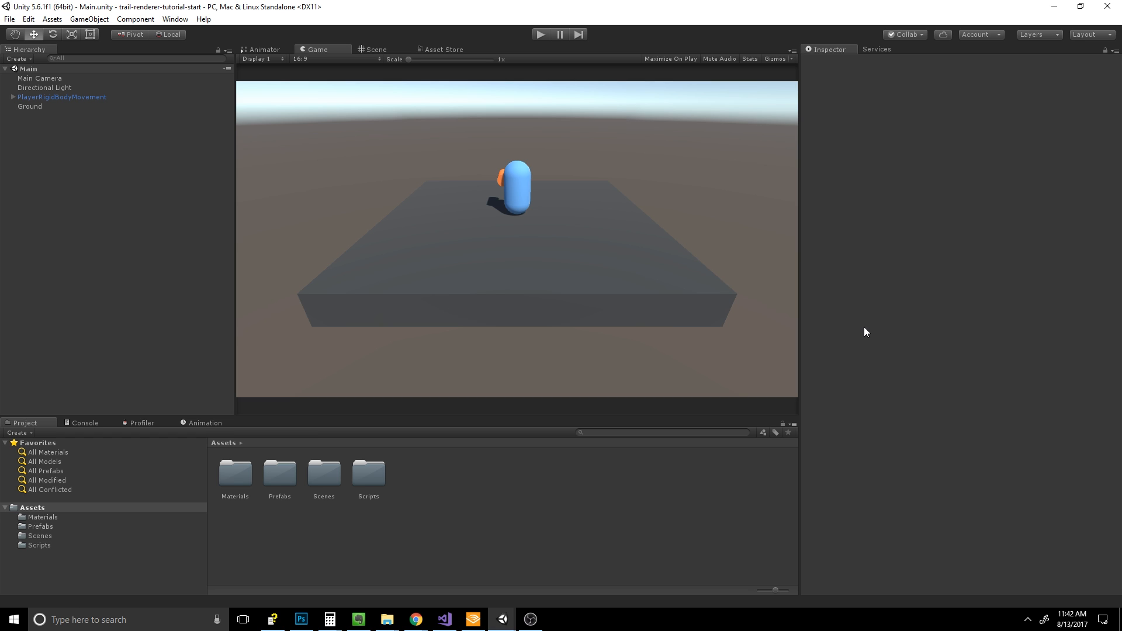
Play-test the scene by turning the player and firing bullets in several directions, and exit play mode.
{"action": "left_click", "coordinate": [538, 34]}
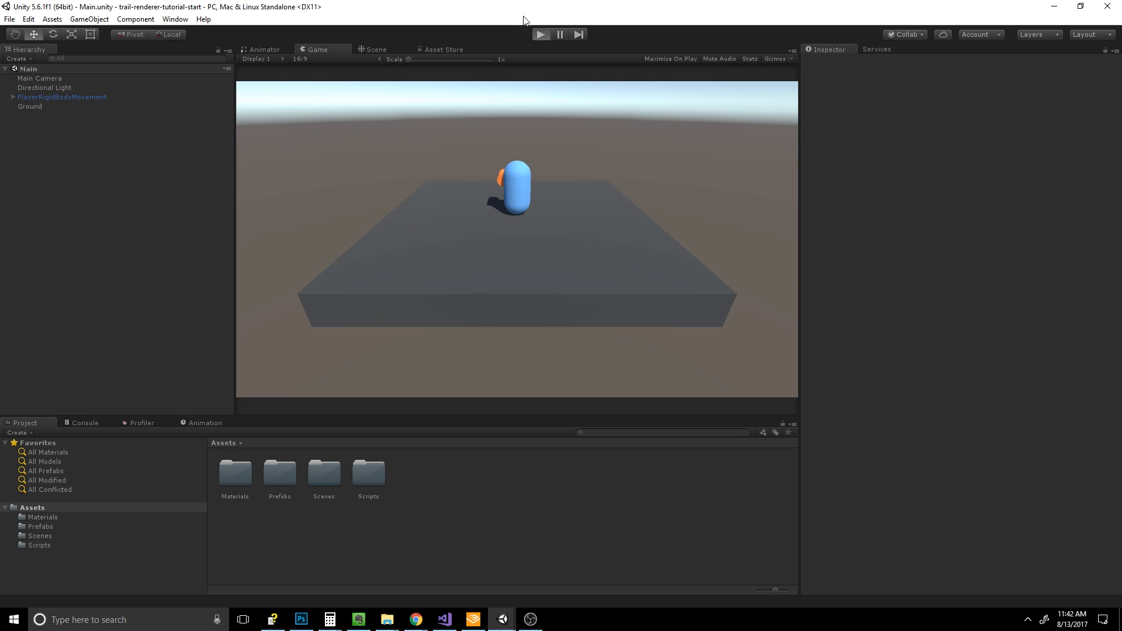
{"action": "left_click", "coordinate": [524, 115]}
{"action": "left_click", "coordinate": [521, 111]}
{"action": "left_click", "coordinate": [516, 105]}
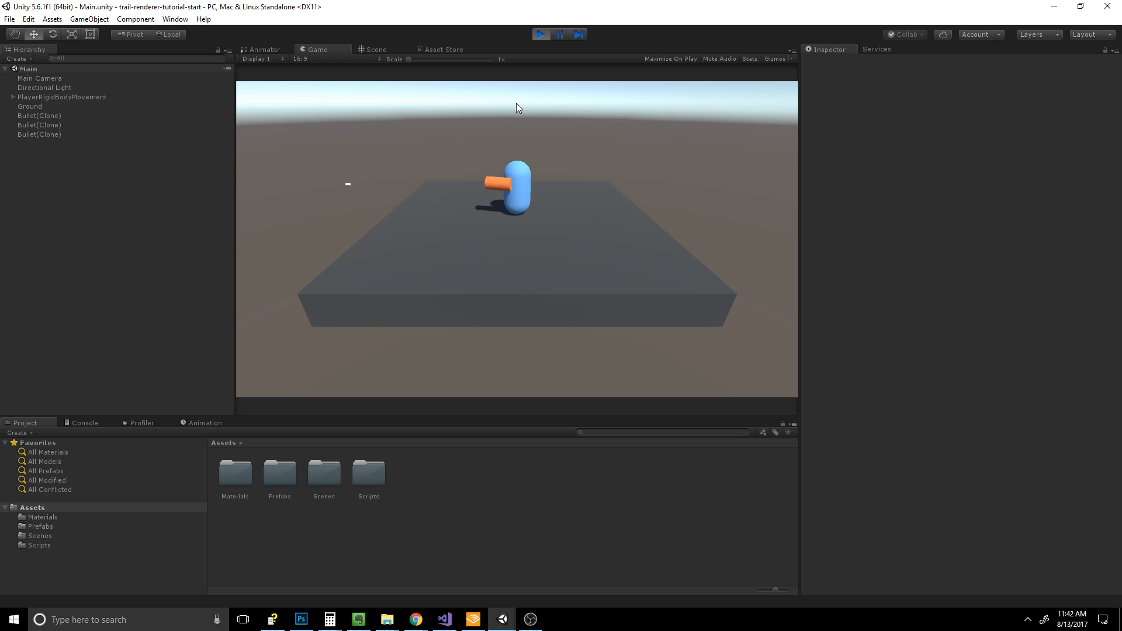
{"action": "left_click", "coordinate": [517, 102]}
{"action": "left_click", "coordinate": [510, 89]}
{"action": "left_click", "coordinate": [497, 98]}
{"action": "left_click", "coordinate": [476, 109]}
{"action": "key", "text": "d"}
{"action": "left_click", "coordinate": [475, 108]}
{"action": "left_click", "coordinate": [474, 107]}
{"action": "double_click", "coordinate": [475, 107]}
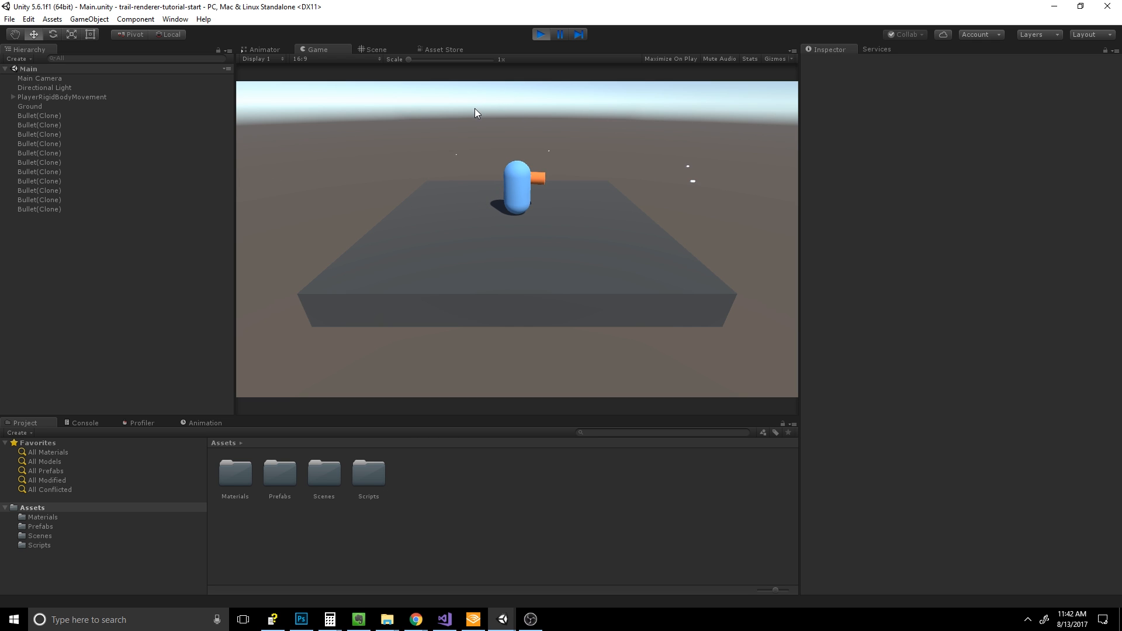
{"action": "left_click", "coordinate": [474, 109]}
{"action": "key", "text": "a"}
{"action": "left_click", "coordinate": [474, 110]}
{"action": "left_click", "coordinate": [408, 89]}
{"action": "key", "text": "d"}
{"action": "left_click", "coordinate": [408, 90]}
{"action": "left_click", "coordinate": [408, 90]}
{"action": "key", "text": "a"}
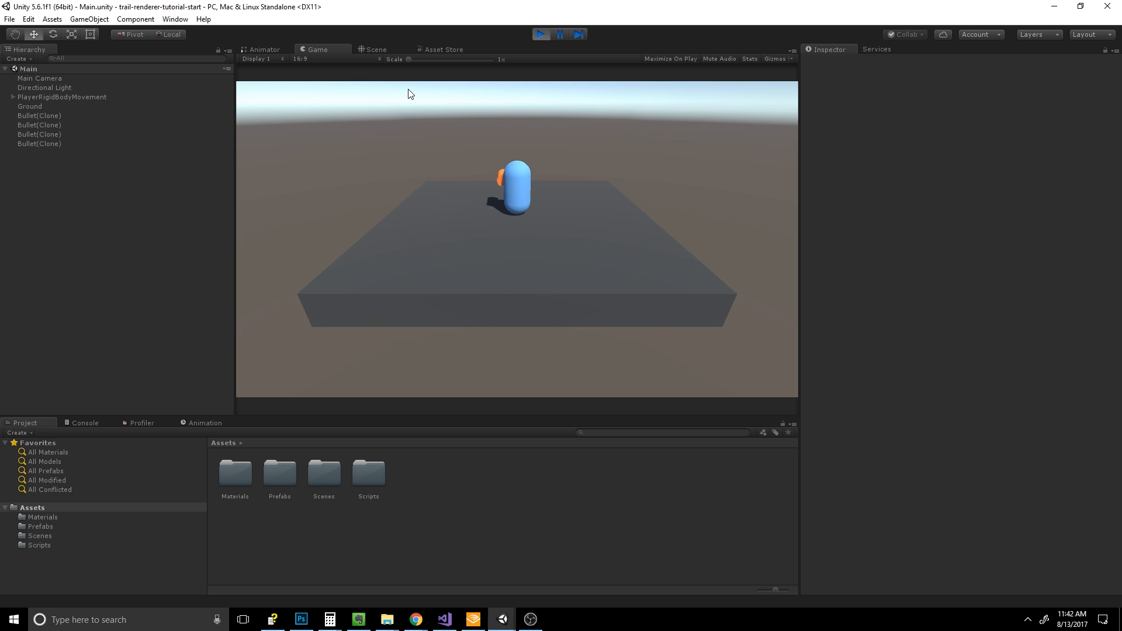
{"action": "key", "text": "a"}
{"action": "left_click", "coordinate": [411, 90]}
{"action": "left_click", "coordinate": [411, 89]}
{"action": "left_click", "coordinate": [412, 89]}
{"action": "left_click", "coordinate": [503, 65]}
{"action": "left_click", "coordinate": [519, 123]}
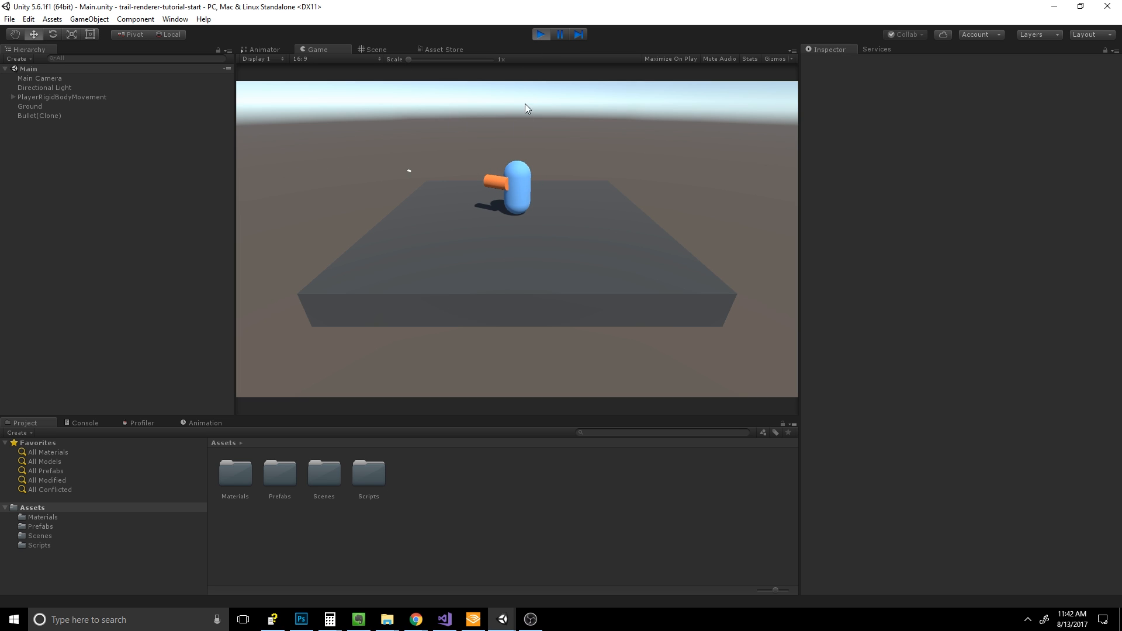
{"action": "left_click", "coordinate": [541, 33]}
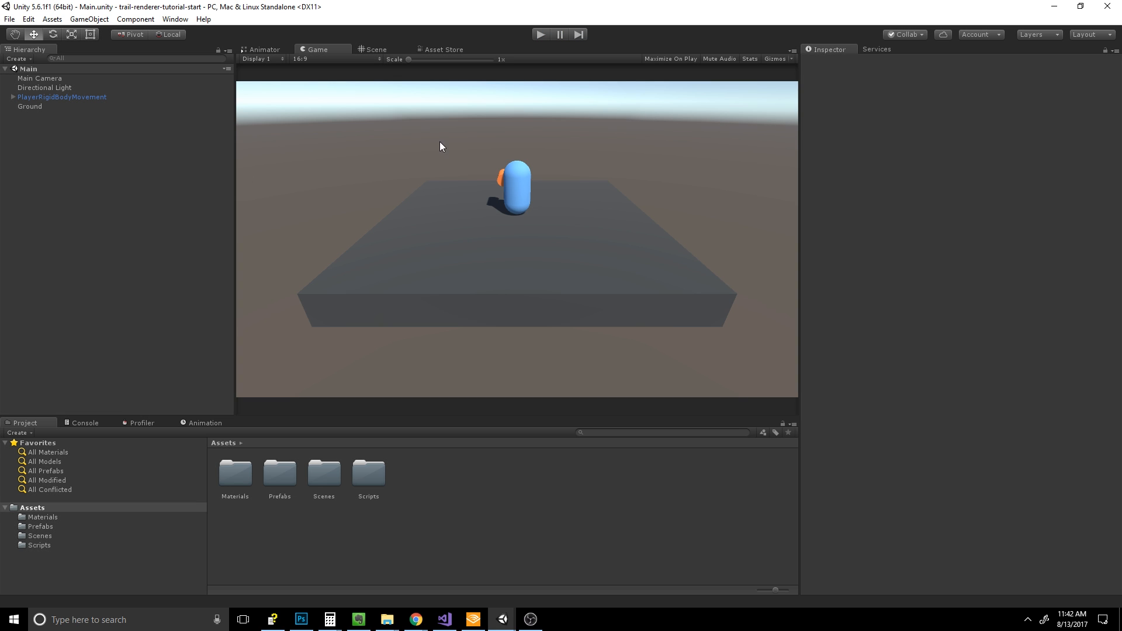
Add a Trail Renderer component to the Bullet prefab in the Prefabs folder.
{"action": "double_click", "coordinate": [279, 472]}
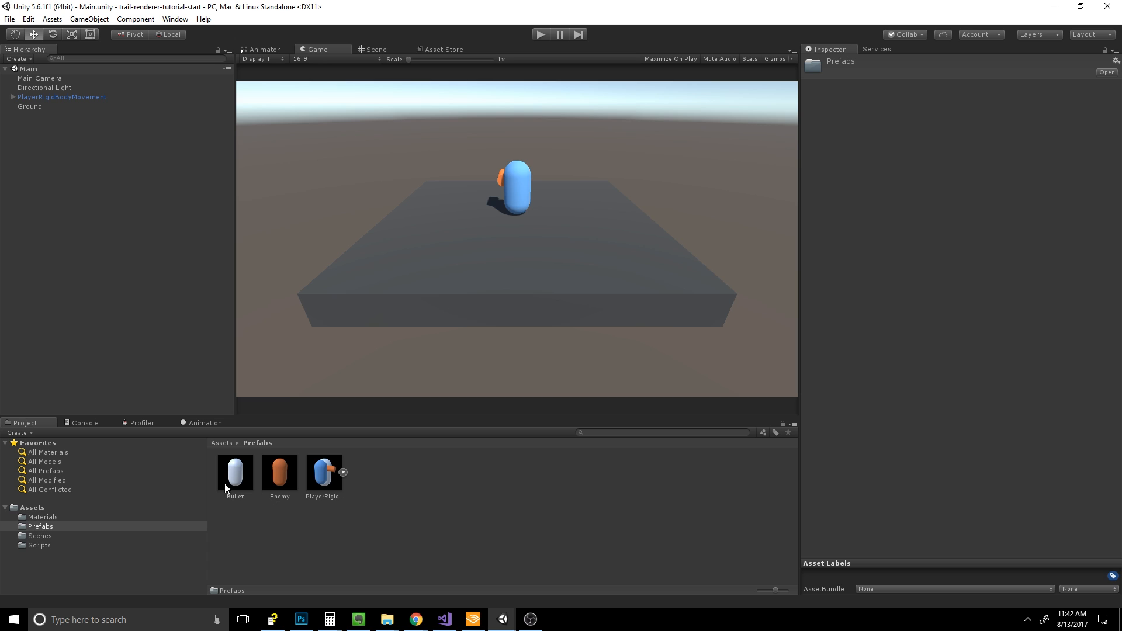
{"action": "left_click", "coordinate": [241, 476]}
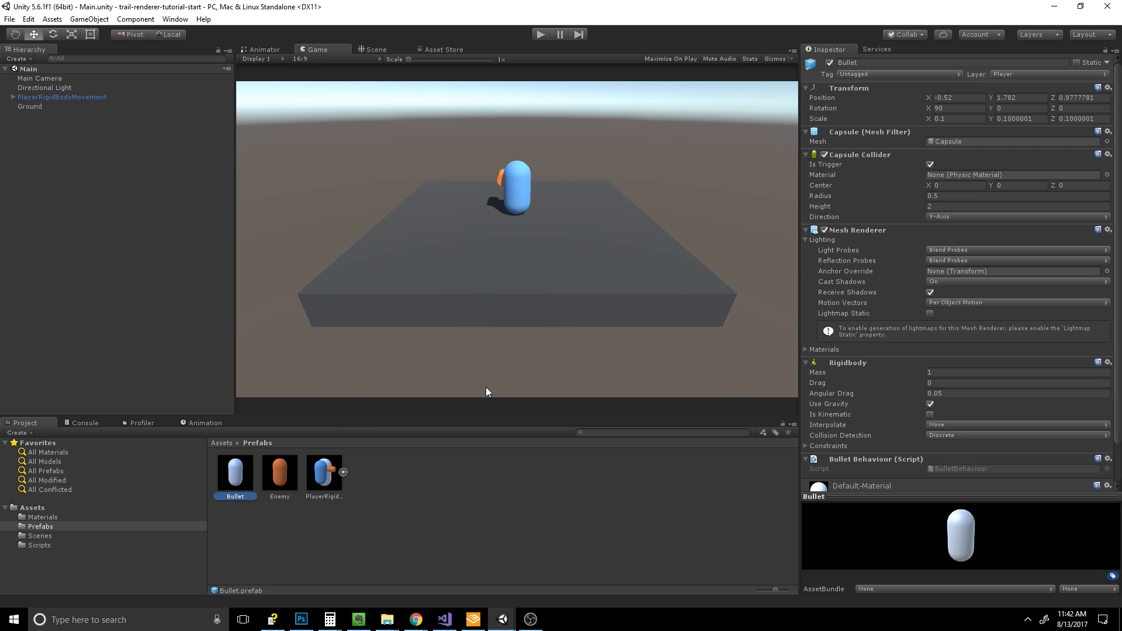
{"action": "scroll", "coordinate": [983, 408], "scroll_direction": "down", "scroll_amount": 2}
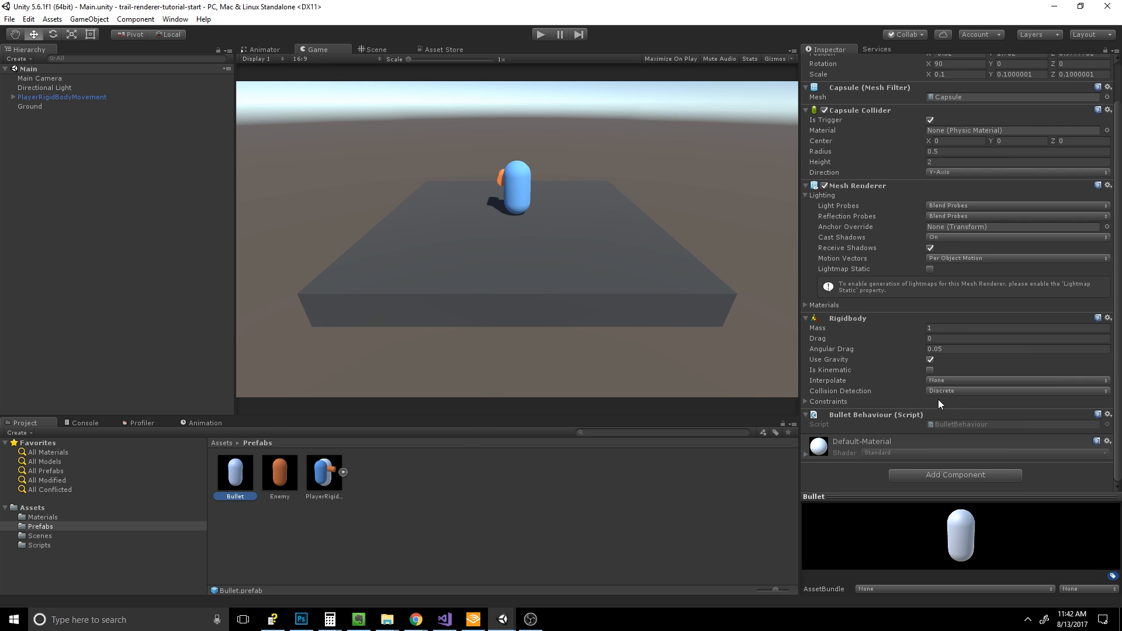
{"action": "left_click", "coordinate": [949, 475]}
{"action": "type", "text": "trailre"}
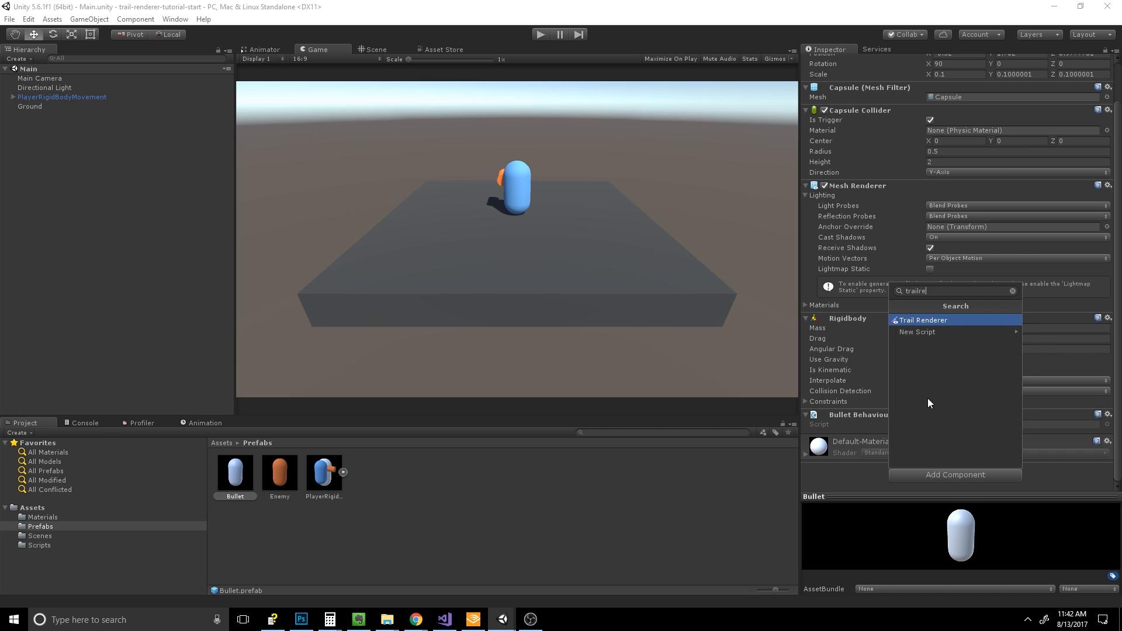
{"action": "key", "text": "Return"}
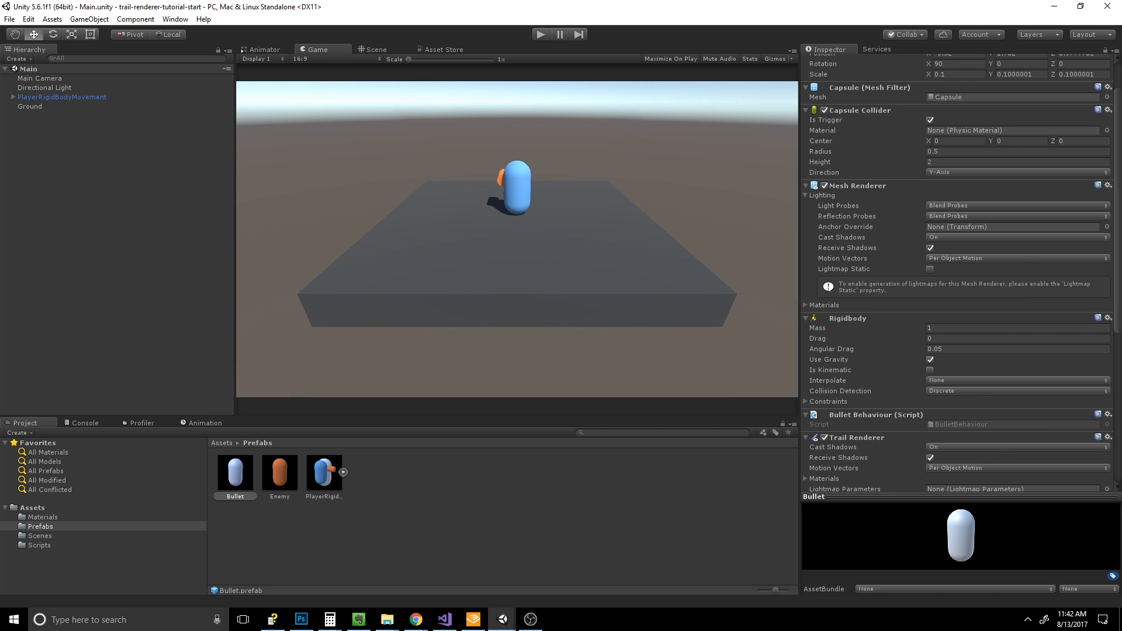
Add a key at the end of the trail's width curve and lower it to 0.0 so the trail tapers.
{"action": "scroll", "coordinate": [911, 423], "scroll_direction": "down", "scroll_amount": 5}
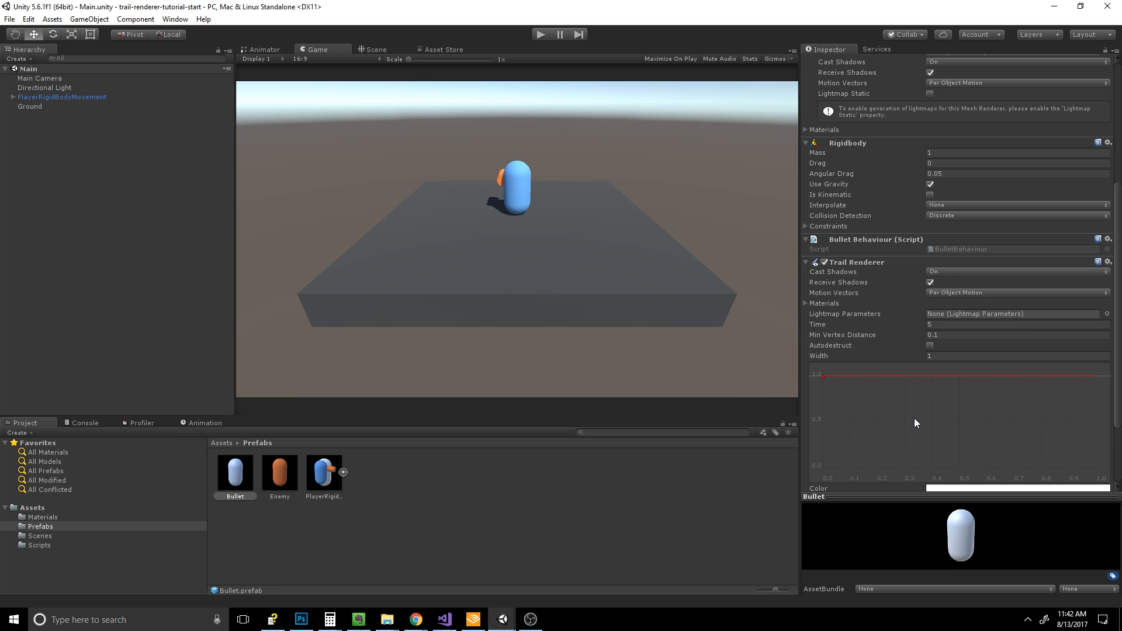
{"action": "scroll", "coordinate": [914, 419], "scroll_direction": "down", "scroll_amount": 3}
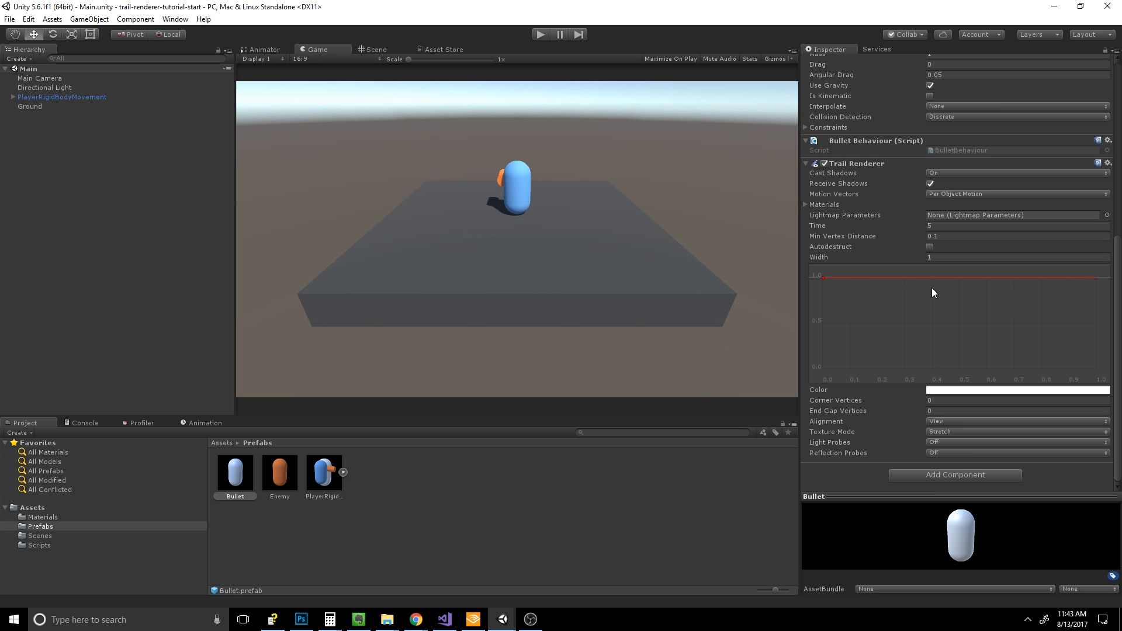
{"action": "right_click", "coordinate": [1043, 279]}
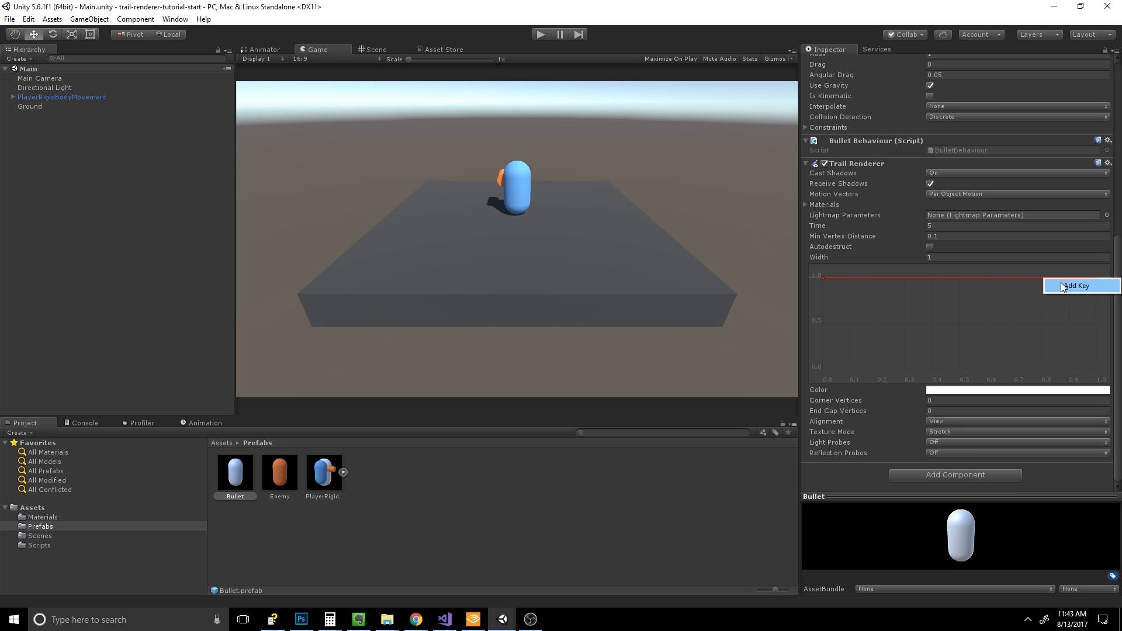
{"action": "left_click", "coordinate": [1063, 287]}
{"action": "left_click_drag", "start_coordinate": [1043, 278], "coordinate": [1107, 403]}
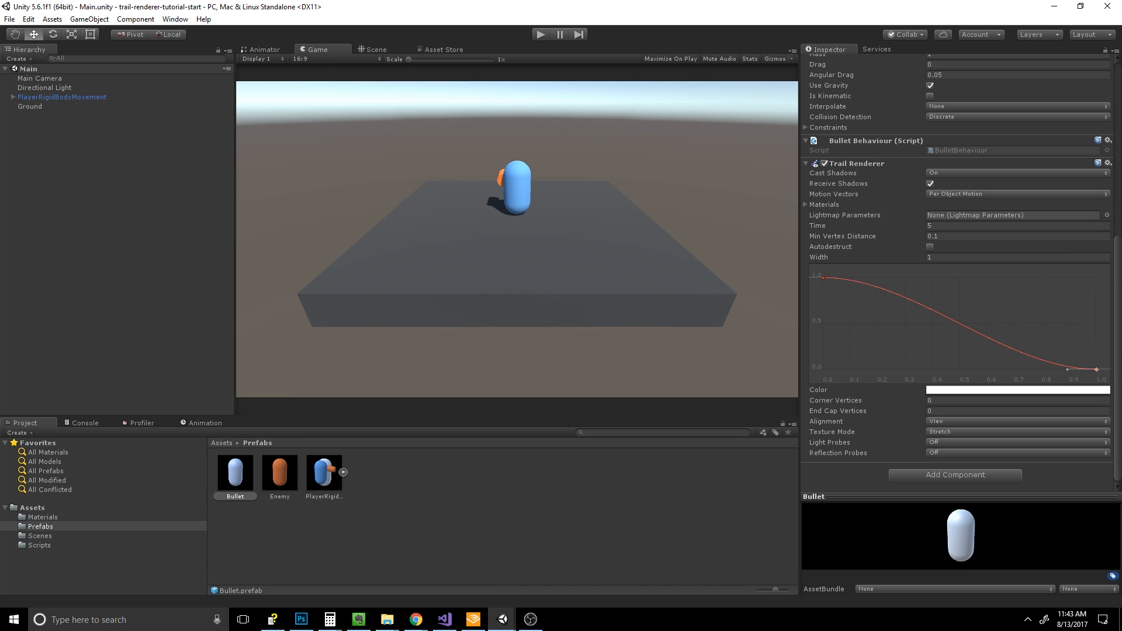
{"action": "left_click", "coordinate": [1062, 379]}
Set the Trail Renderer's time to 0.25 and its width to 0.1.
{"action": "left_click", "coordinate": [943, 227]}
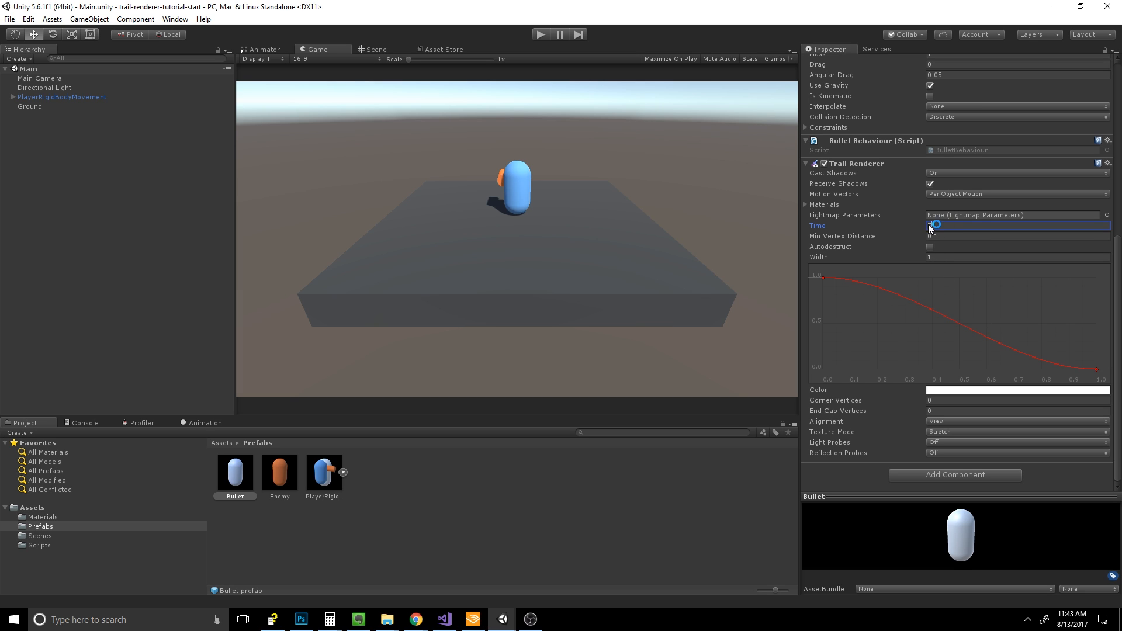
{"action": "type", "text": "."}
{"action": "type", "text": "0.4"}
{"action": "type", "text": "25"}
{"action": "left_click", "coordinate": [940, 256]}
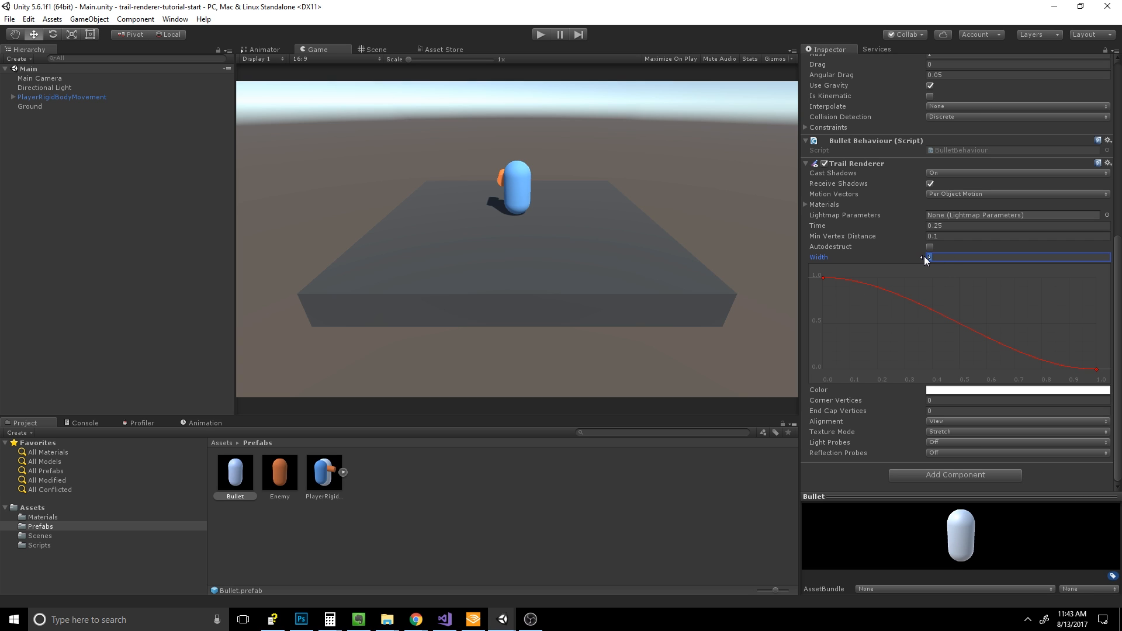
{"action": "type", "text": "0.1"}
Turn off both casting and receiving shadows on the Bullet prefab's Trail Renderer.
{"action": "scroll", "coordinate": [939, 240], "scroll_direction": "up", "scroll_amount": 1}
{"action": "left_click", "coordinate": [241, 477]}
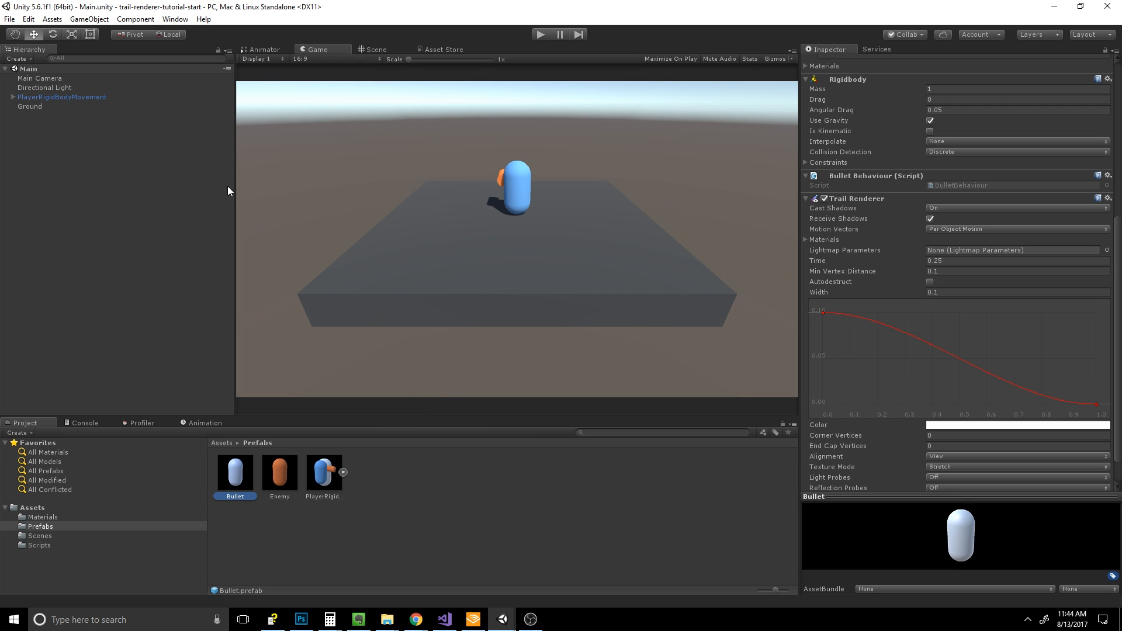
{"action": "left_click", "coordinate": [934, 209]}
{"action": "left_click", "coordinate": [948, 216]}
{"action": "left_click", "coordinate": [930, 219]}
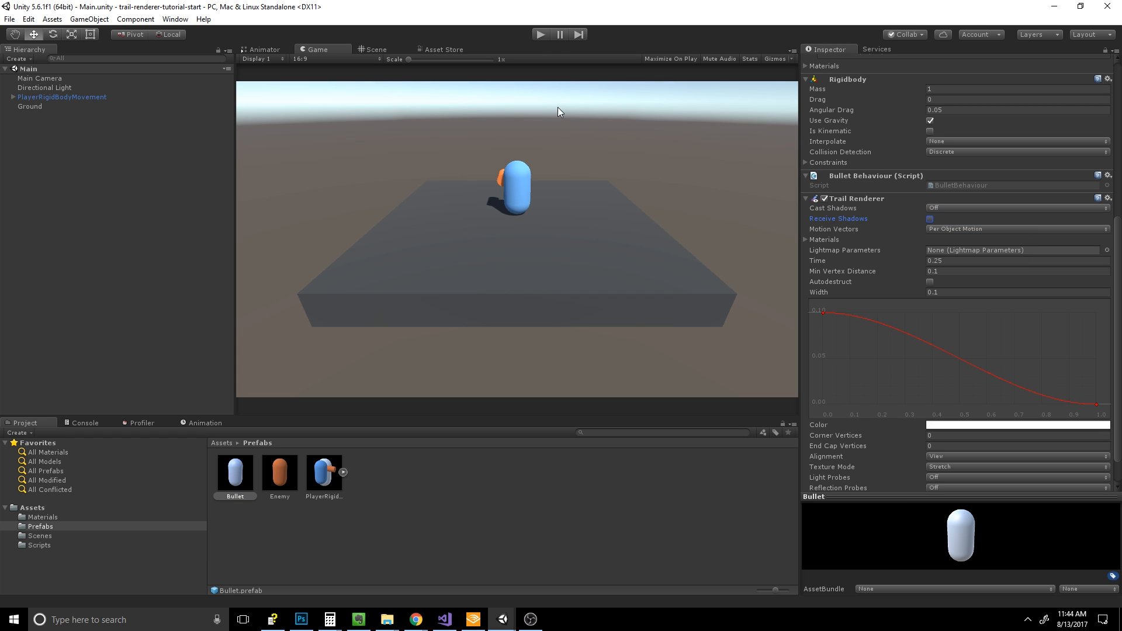
Run the game and fire bullets in different directions to check the new trail, and stop it.
{"action": "left_click", "coordinate": [535, 34]}
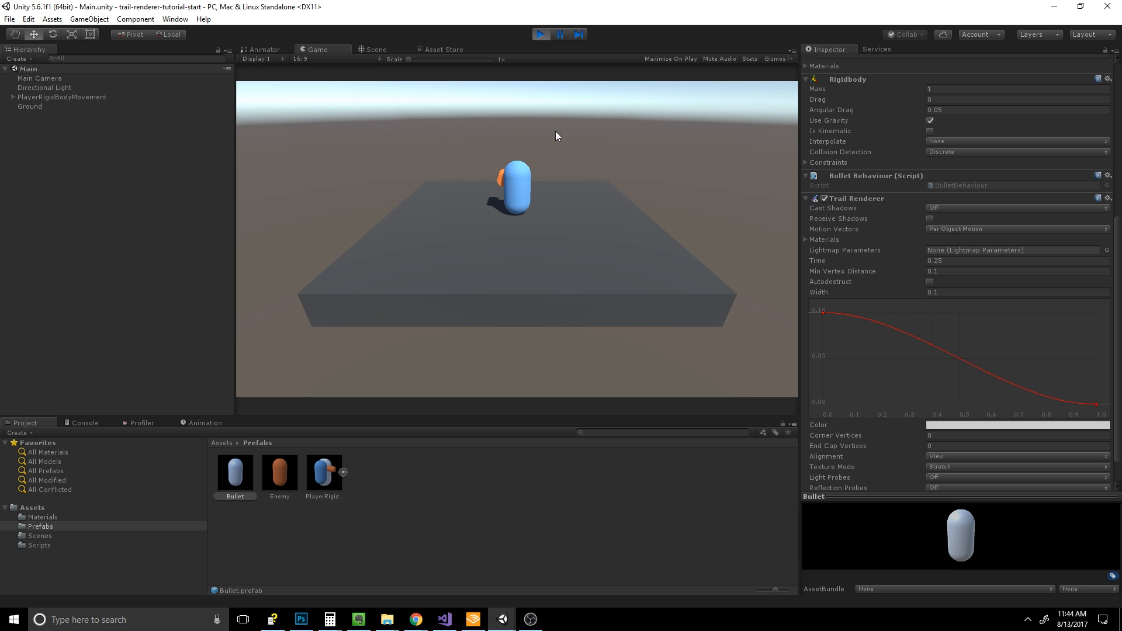
{"action": "left_click", "coordinate": [588, 130]}
{"action": "left_click", "coordinate": [589, 125]}
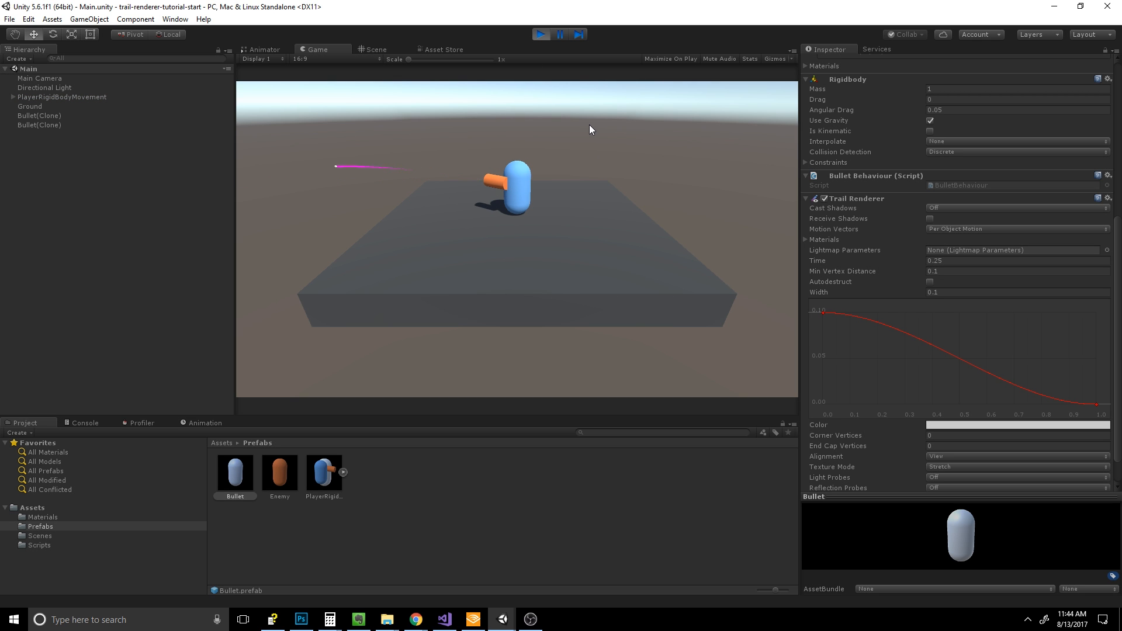
{"action": "left_click", "coordinate": [588, 121]}
{"action": "left_click", "coordinate": [578, 99]}
{"action": "left_click", "coordinate": [568, 101]}
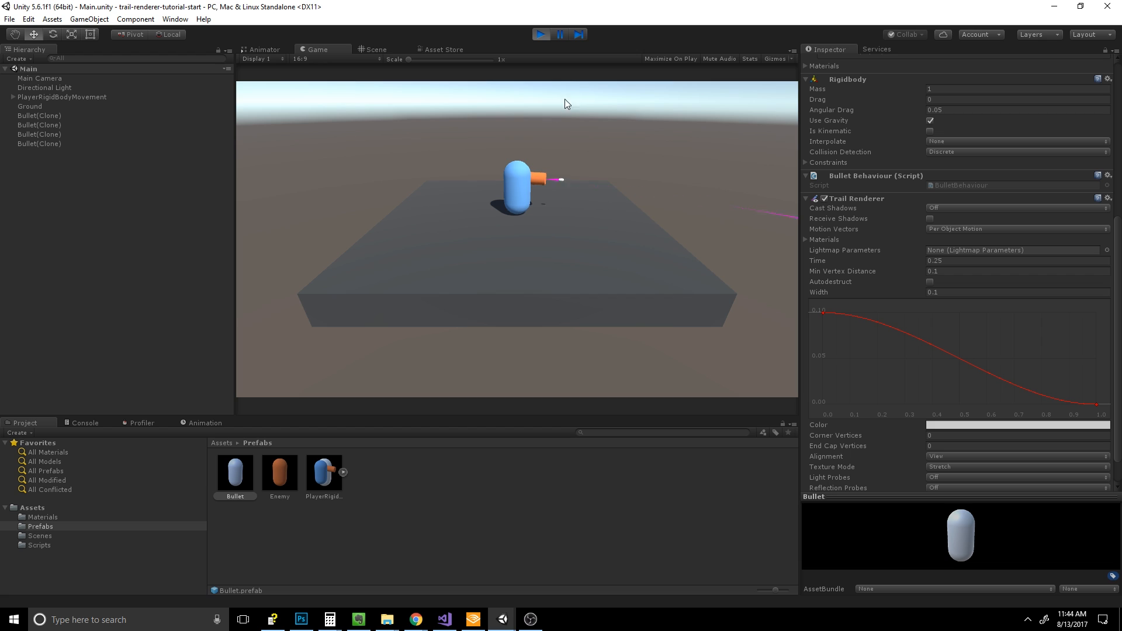
{"action": "left_click", "coordinate": [577, 86]}
{"action": "left_click", "coordinate": [588, 83]}
{"action": "left_click", "coordinate": [602, 96]}
{"action": "left_click", "coordinate": [614, 111]}
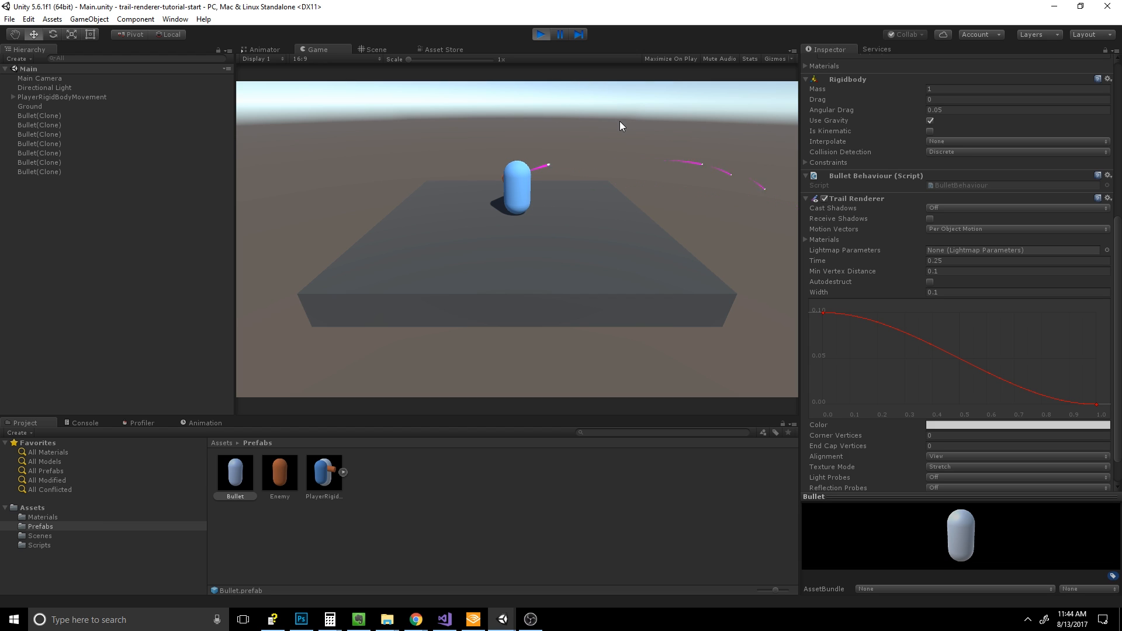
{"action": "left_click", "coordinate": [539, 35]}
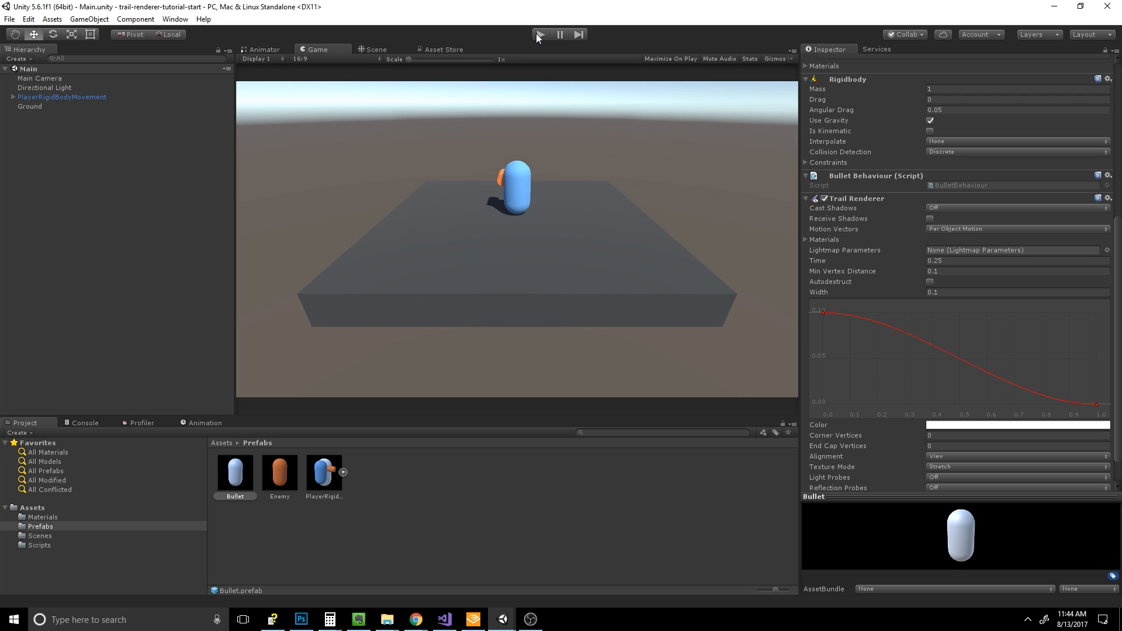
Create a new material in the Materials folder and set its shader to Particles/Additive.
{"action": "left_click", "coordinate": [68, 517]}
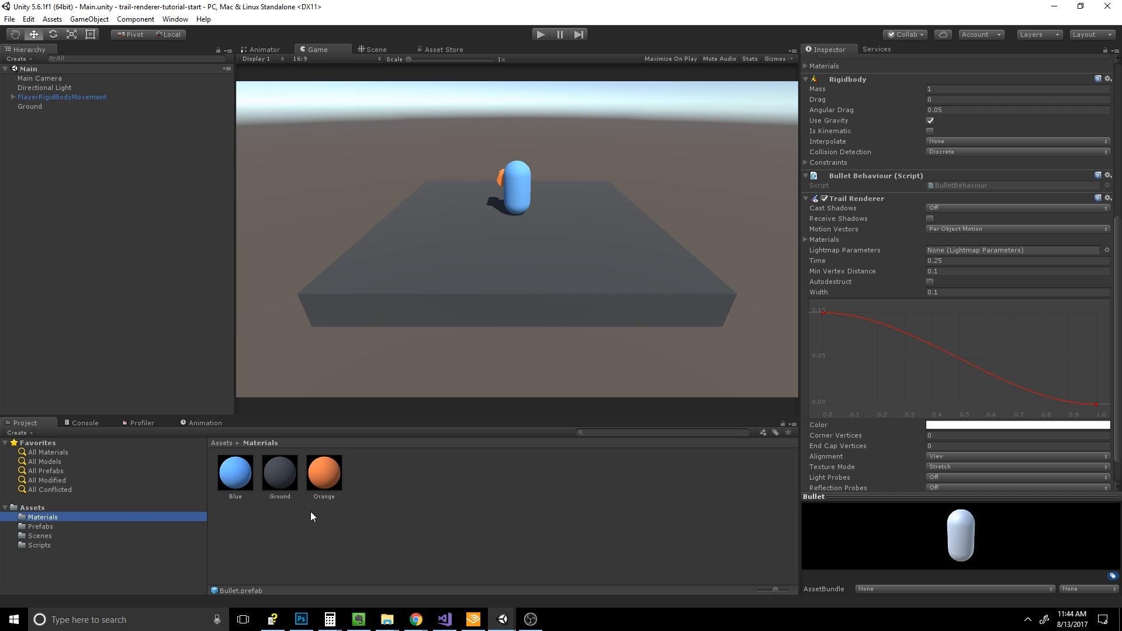
{"action": "right_click", "coordinate": [391, 478]}
{"action": "mouse_move", "coordinate": [421, 263]}
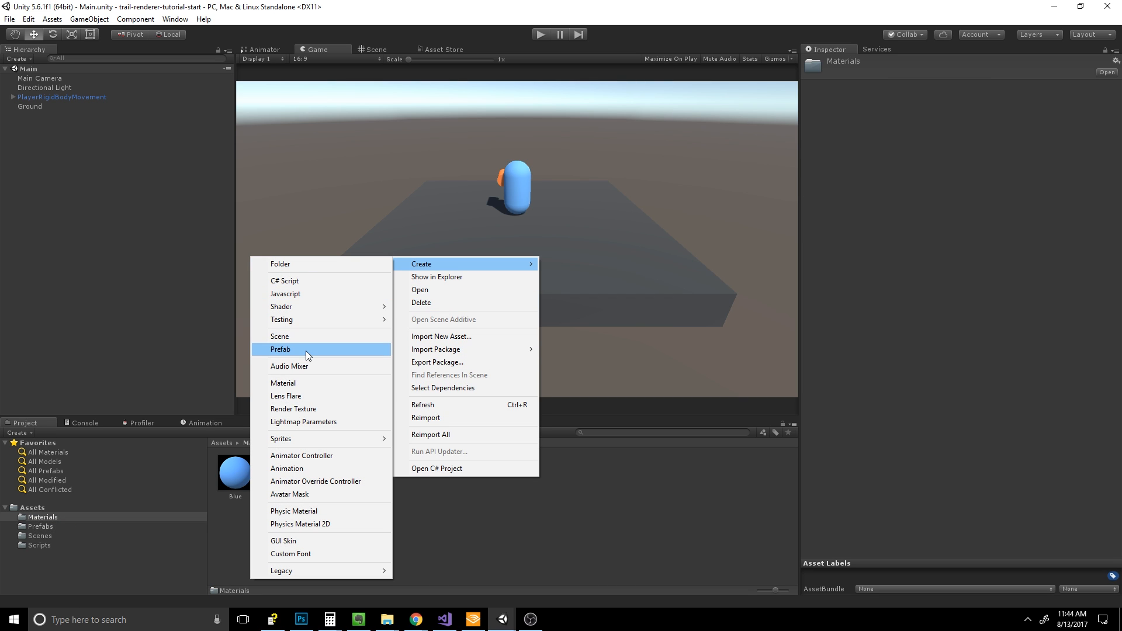
{"action": "left_click", "coordinate": [311, 384]}
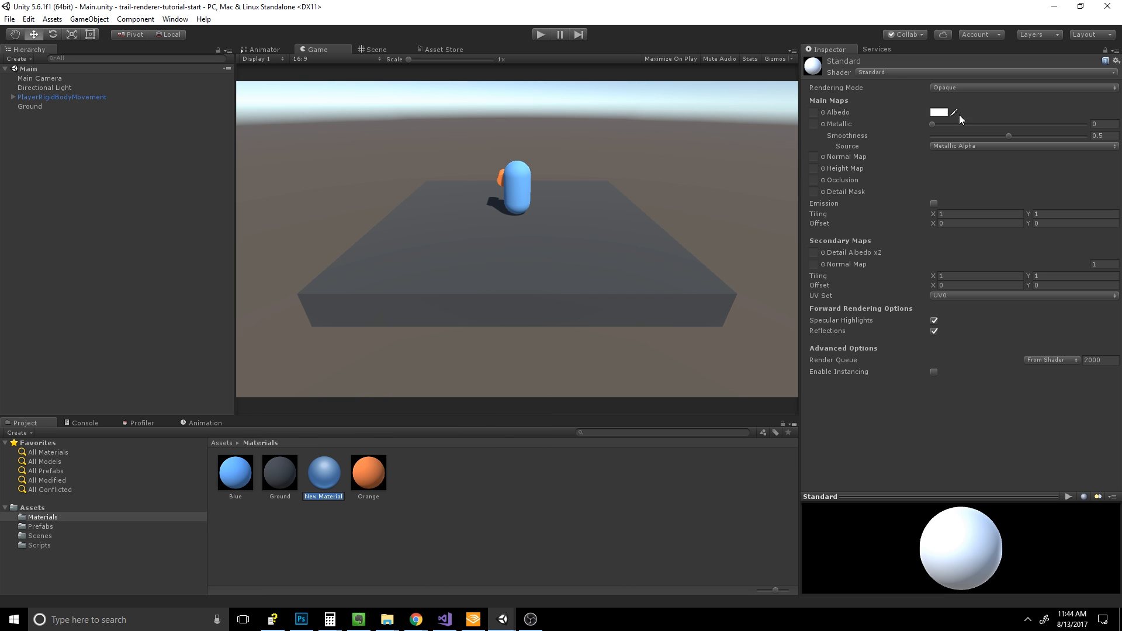
{"action": "left_click", "coordinate": [891, 71]}
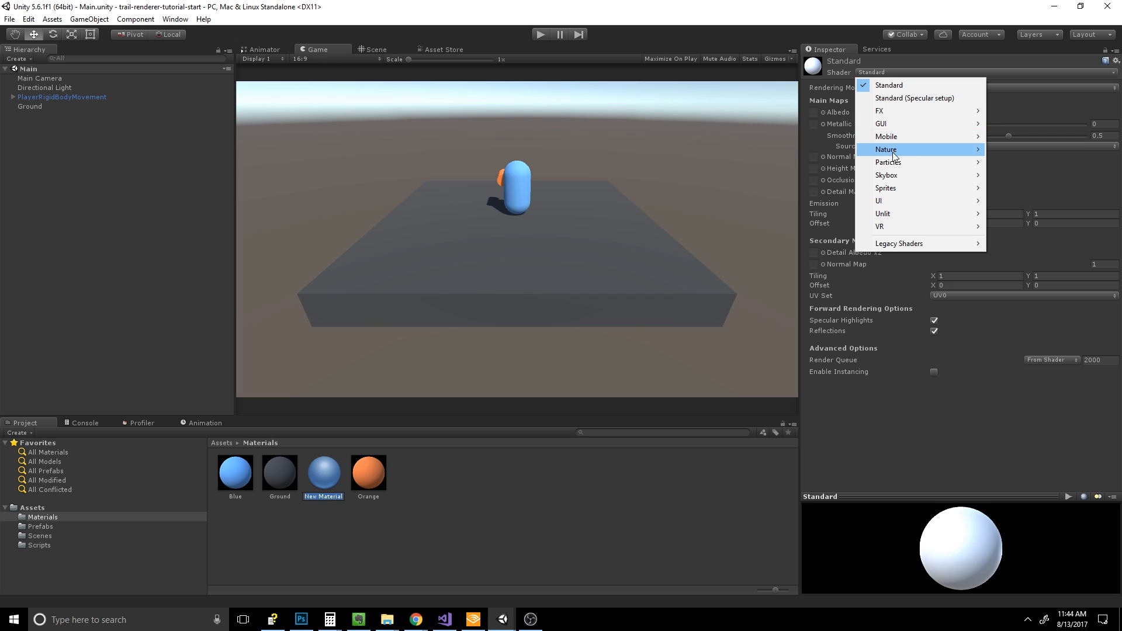
{"action": "mouse_move", "coordinate": [894, 149]}
{"action": "left_click", "coordinate": [812, 161]}
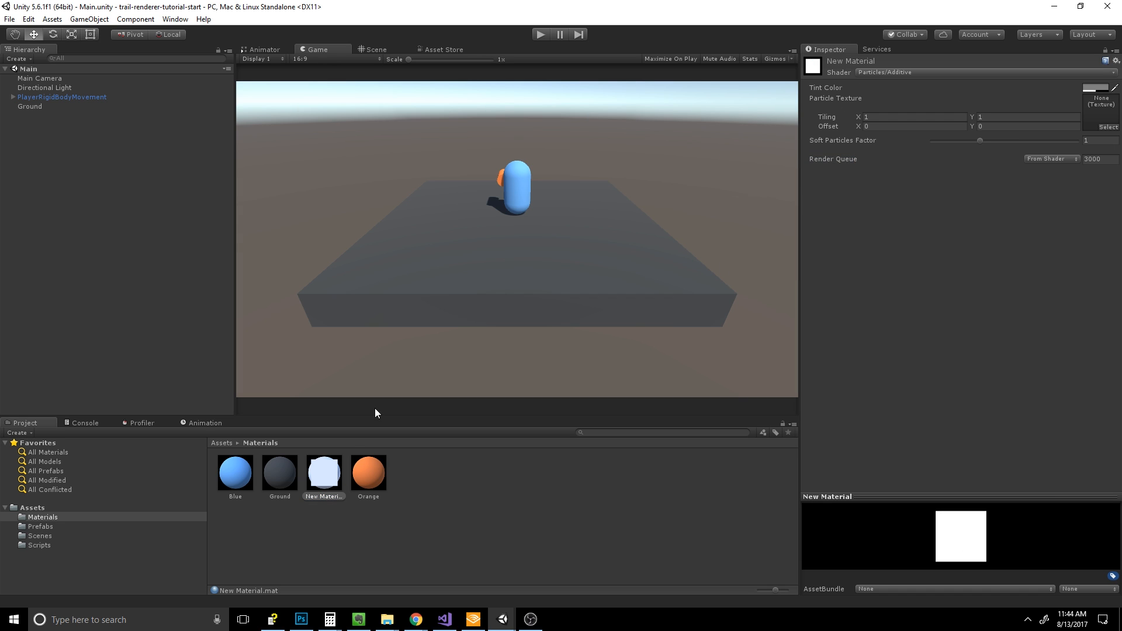
Rename the new material as BulletTrail.
{"action": "left_click", "coordinate": [320, 496]}
{"action": "type", "text": "BulletTrail"}
{"action": "key", "text": "Return"}
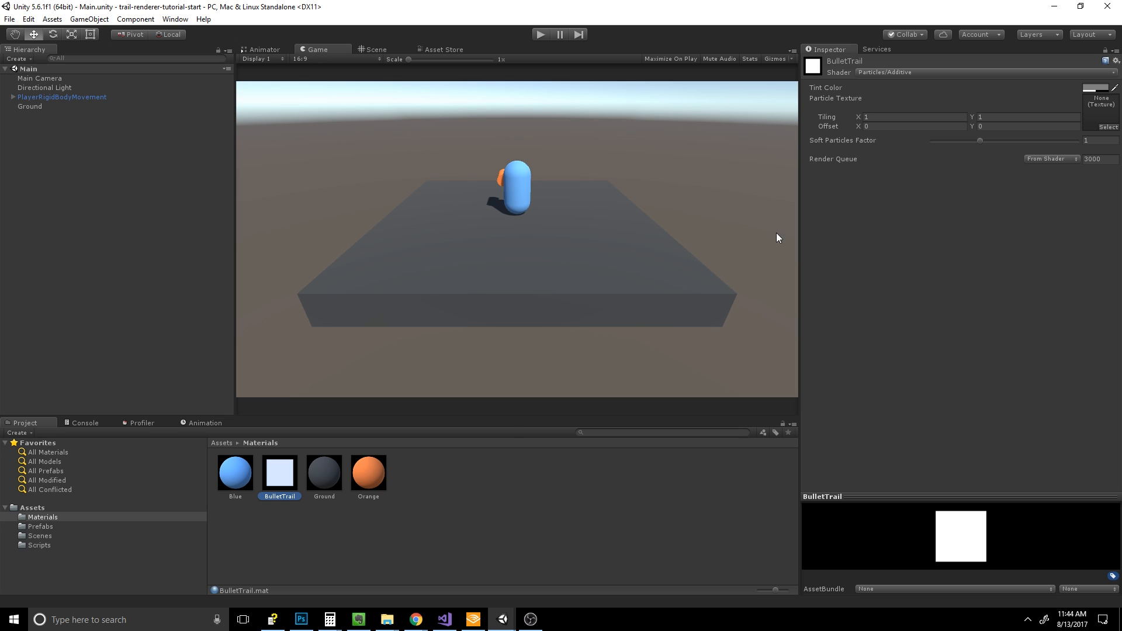
Set the BulletTrail material's tint color to white.
{"action": "left_click", "coordinate": [1093, 87]}
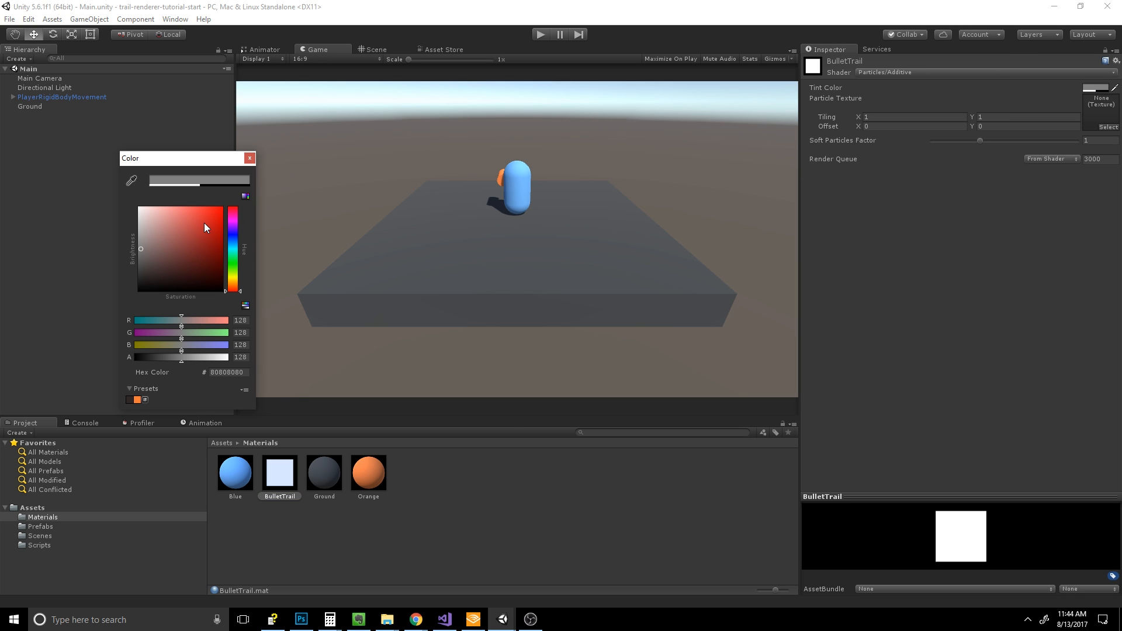
{"action": "left_click_drag", "start_coordinate": [204, 223], "coordinate": [128, 149]}
{"action": "left_click", "coordinate": [249, 158]}
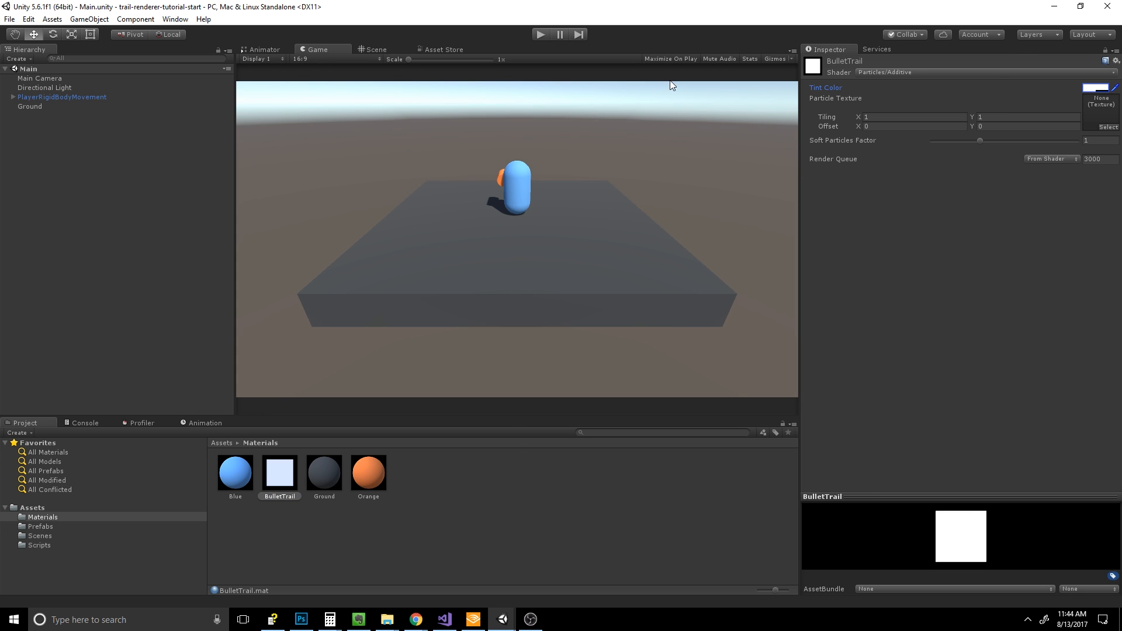
Run the game briefly and fire bullets to check the trail's color, and stop it.
{"action": "left_click", "coordinate": [539, 36]}
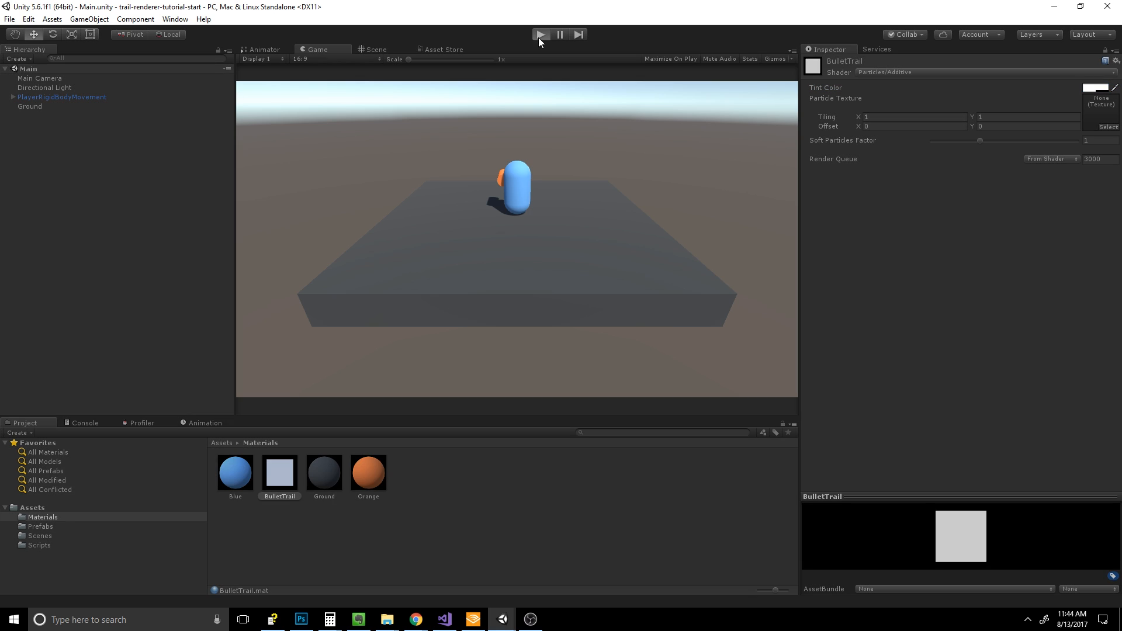
{"action": "left_click", "coordinate": [641, 128]}
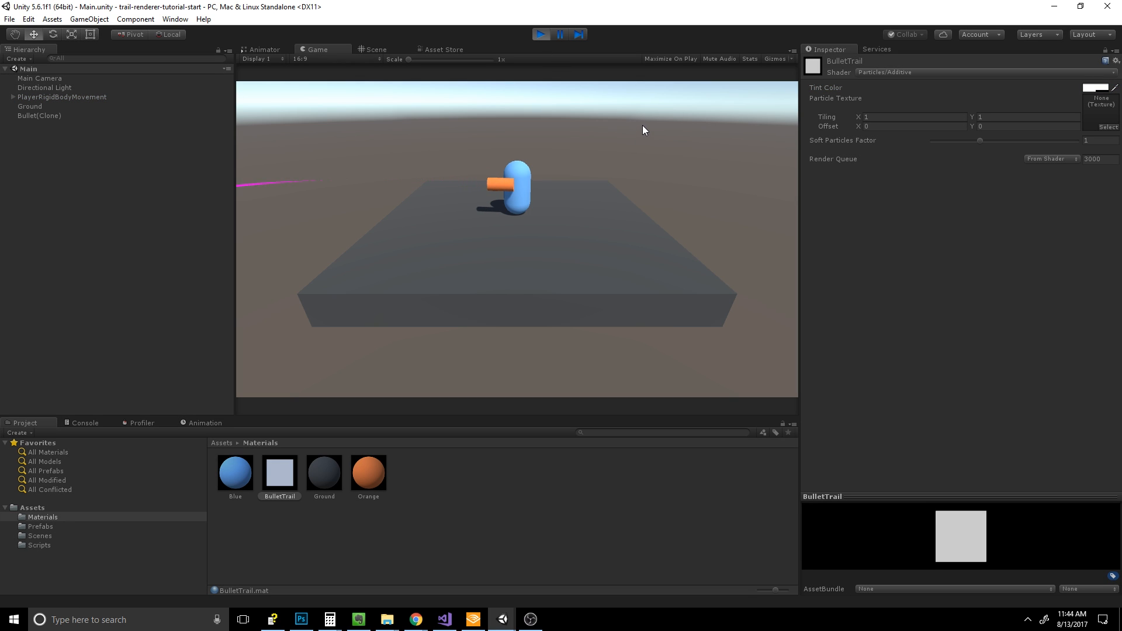
{"action": "left_click", "coordinate": [643, 125]}
{"action": "left_click", "coordinate": [540, 34]}
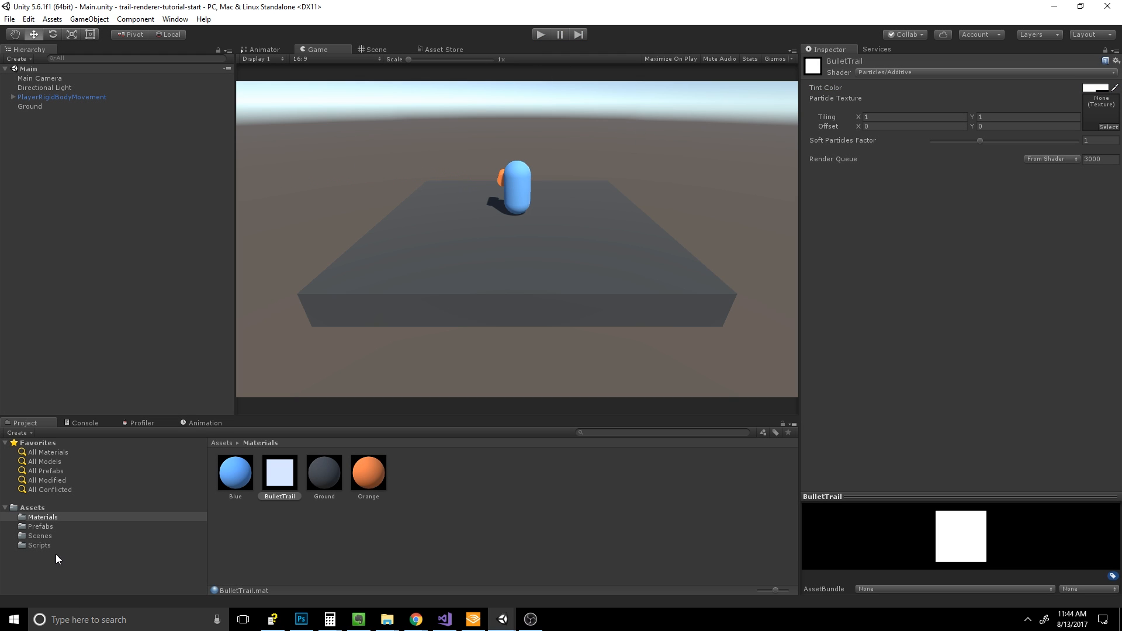
Assign the BulletTrail material to Element 0 of the Trail Renderer's materials on the Bullet prefab.
{"action": "left_click", "coordinate": [38, 545]}
{"action": "left_click", "coordinate": [41, 536]}
{"action": "left_click", "coordinate": [42, 526]}
{"action": "left_click", "coordinate": [245, 483]}
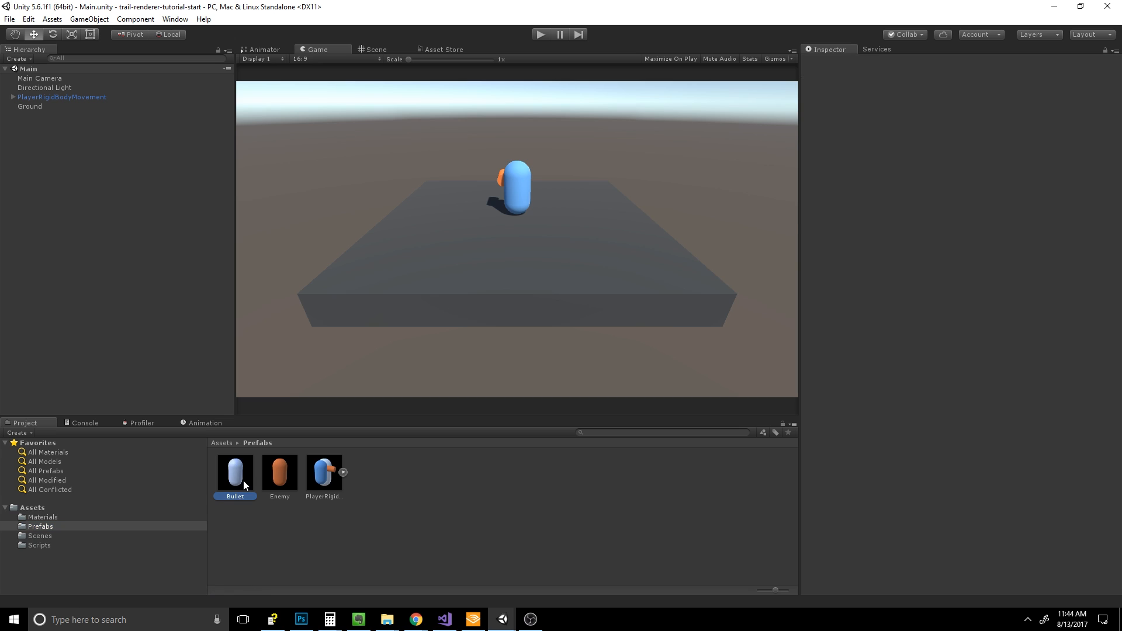
{"action": "scroll", "coordinate": [986, 318], "scroll_direction": "down", "scroll_amount": 6}
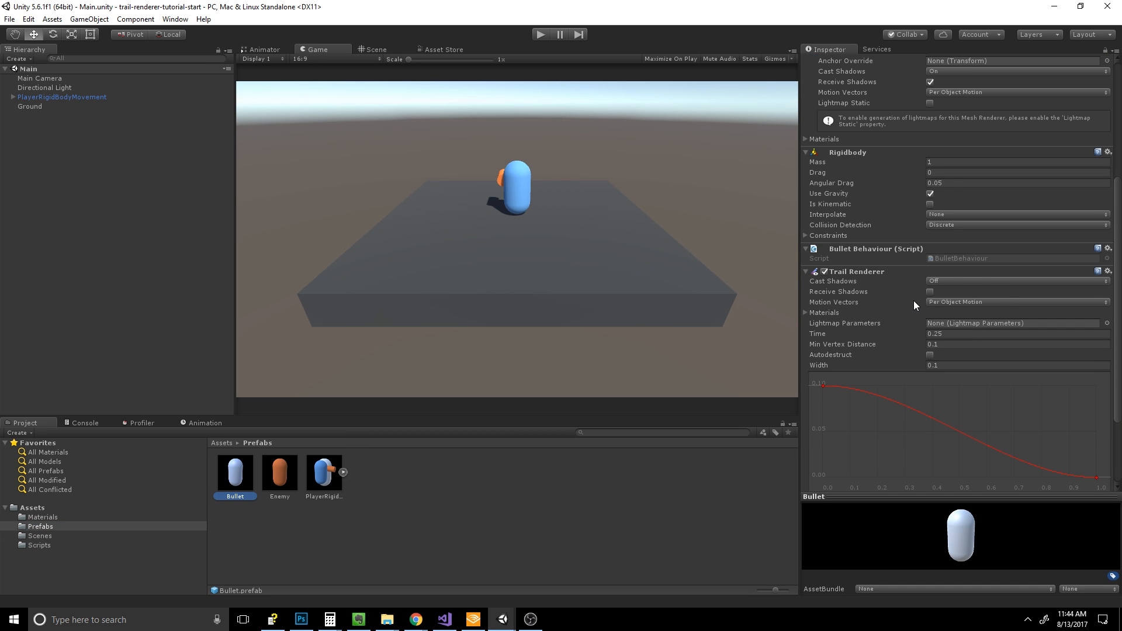
{"action": "scroll", "coordinate": [914, 301], "scroll_direction": "down", "scroll_amount": 3}
{"action": "left_click", "coordinate": [807, 206]}
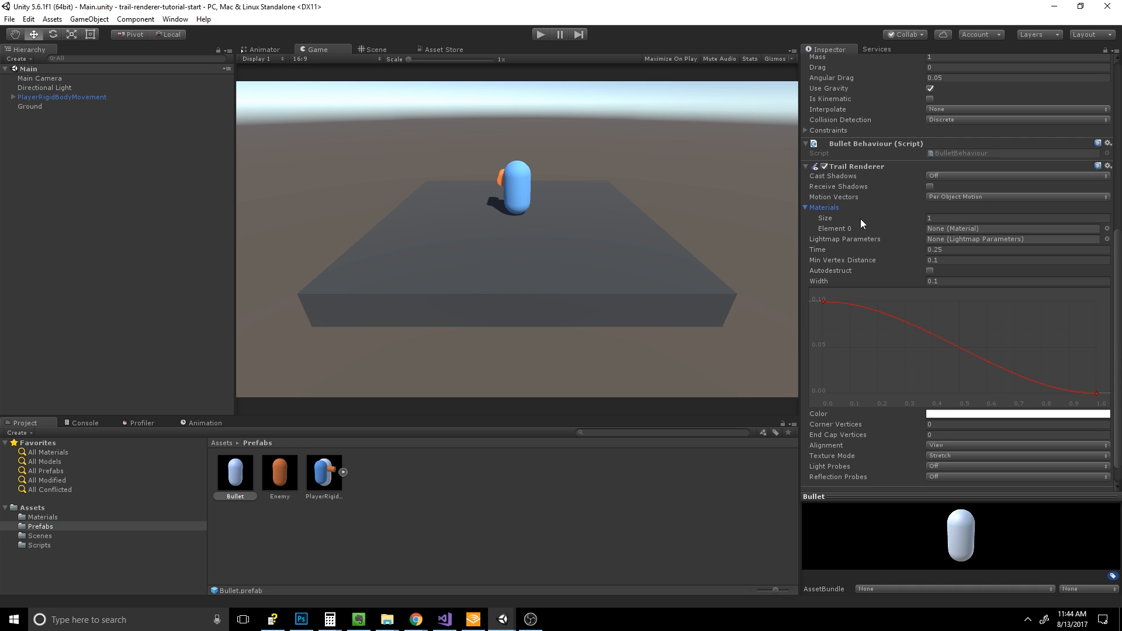
{"action": "left_click", "coordinate": [931, 228]}
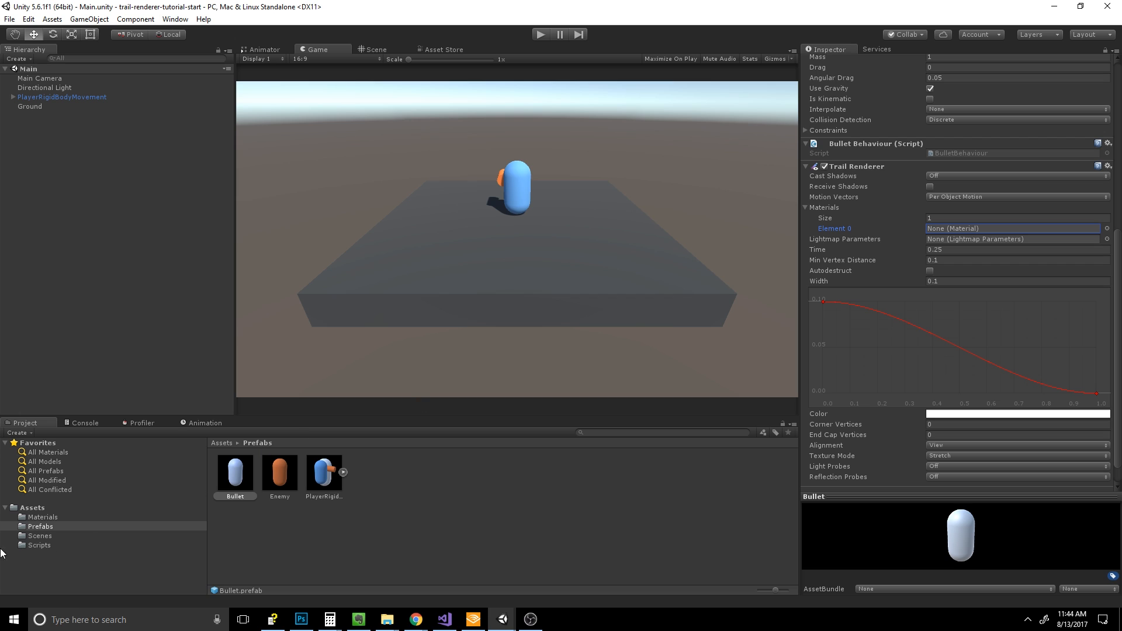
{"action": "left_click", "coordinate": [39, 517]}
{"action": "left_click_drag", "start_coordinate": [280, 472], "coordinate": [1000, 230]}
Run the game and fire several bullets in different directions to check the trail with its new material.
{"action": "left_click", "coordinate": [540, 33]}
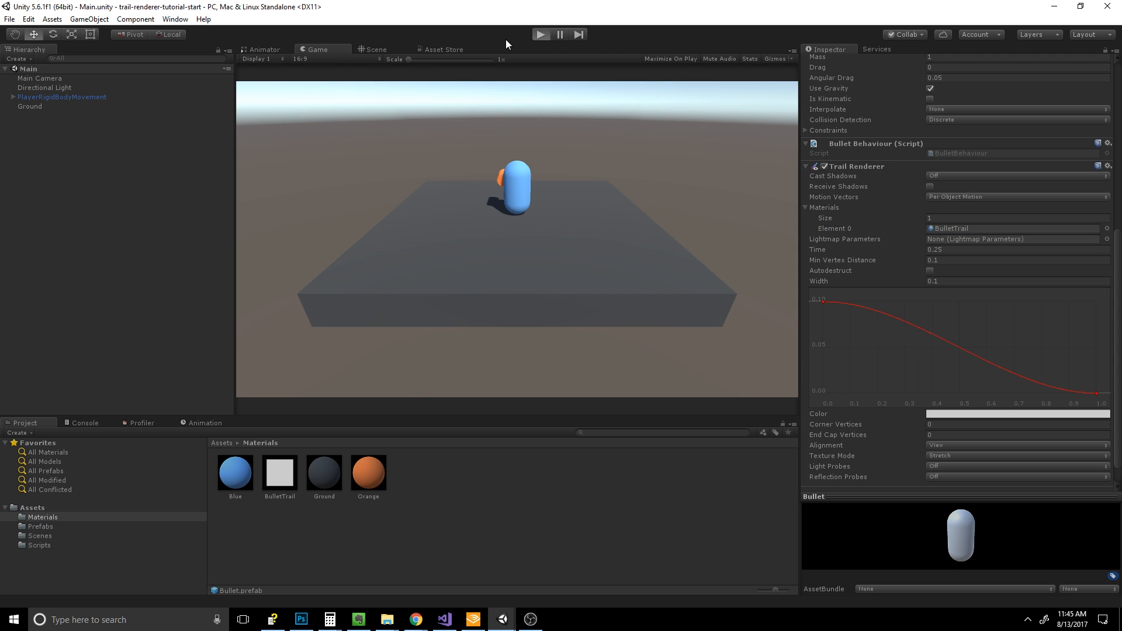
{"action": "left_click", "coordinate": [620, 112]}
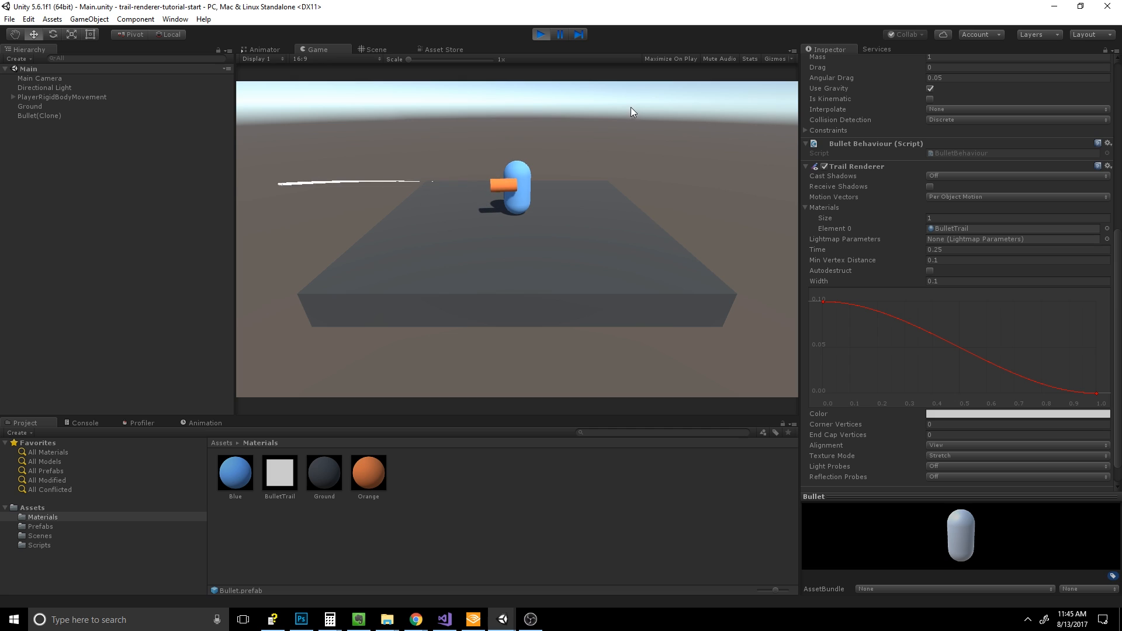
{"action": "left_click", "coordinate": [637, 100]}
{"action": "left_click", "coordinate": [643, 96]}
{"action": "left_click", "coordinate": [648, 107]}
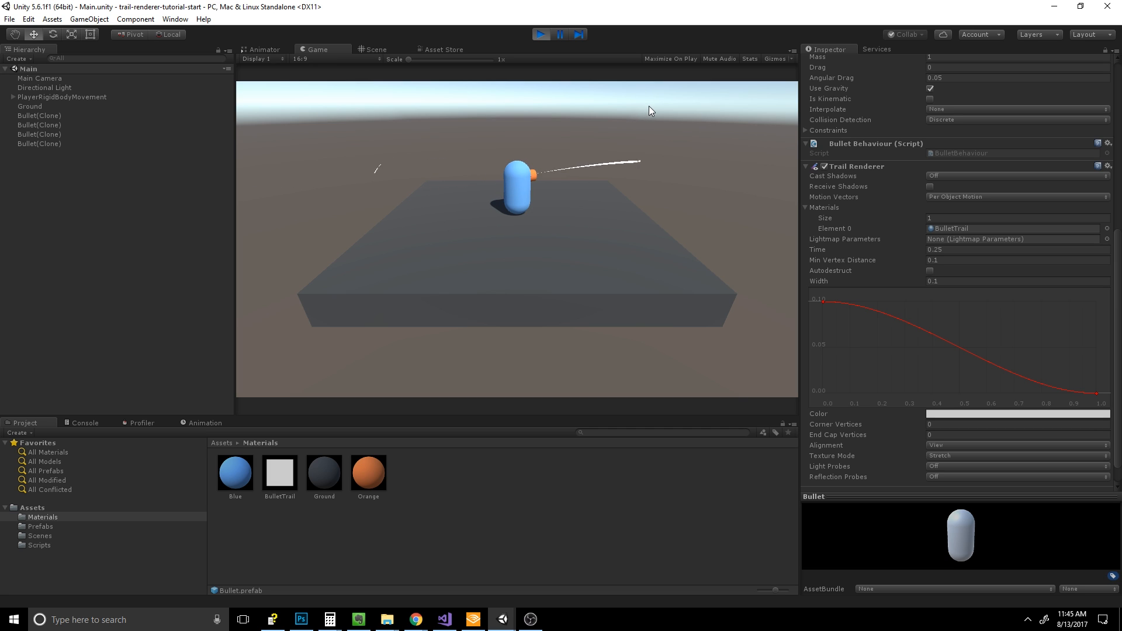
{"action": "left_click", "coordinate": [656, 105]}
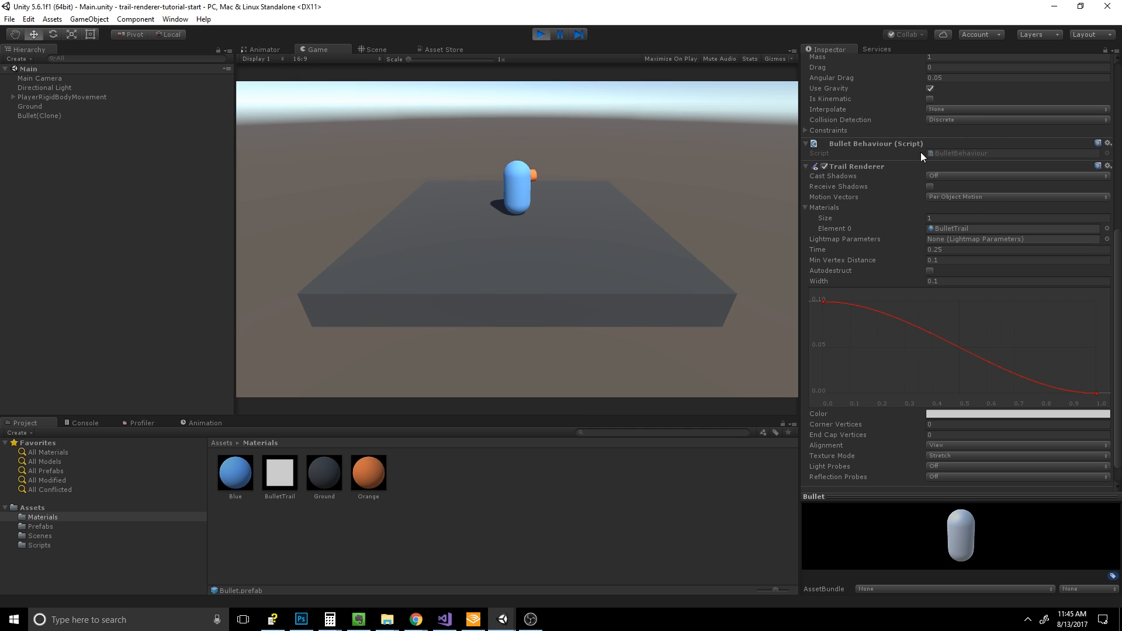
Set the Time of the Bullet prefab's Trail Renderer to 0.1 while the game is running.
{"action": "scroll", "coordinate": [949, 177], "scroll_direction": "up", "scroll_amount": 8}
{"action": "scroll", "coordinate": [950, 237], "scroll_direction": "down", "scroll_amount": 6}
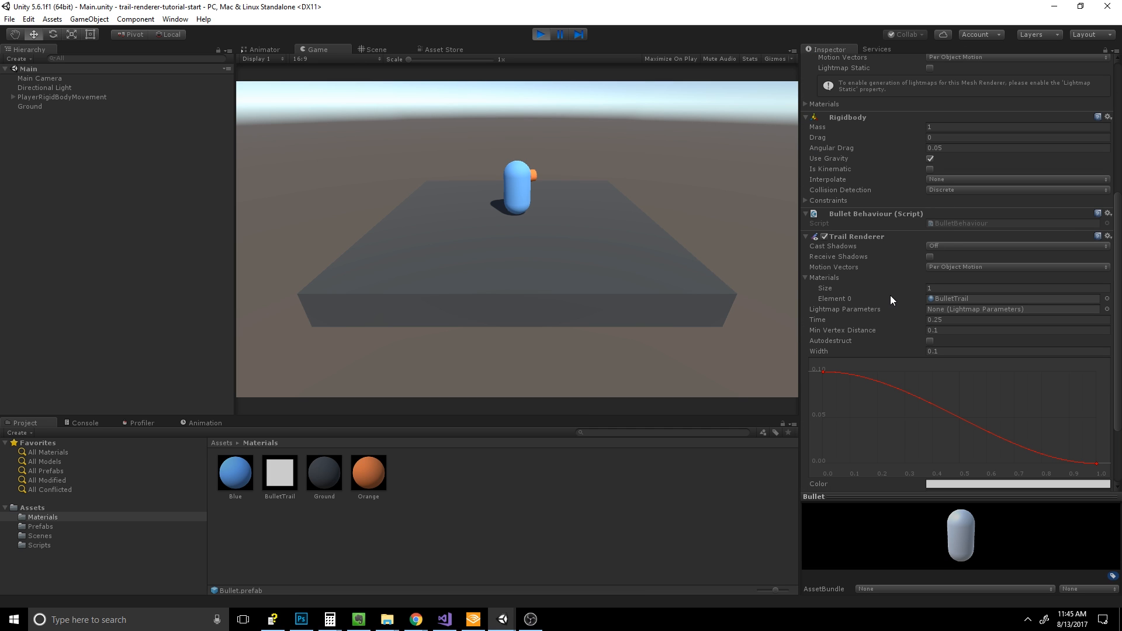
{"action": "double_click", "coordinate": [948, 321]}
{"action": "type", "text": "1"}
Fire a series of bullets in the running game to examine the shortened trail.
{"action": "left_click", "coordinate": [626, 188]}
{"action": "left_click", "coordinate": [658, 174]}
{"action": "left_click", "coordinate": [659, 174]}
{"action": "left_click", "coordinate": [658, 175]}
{"action": "left_click", "coordinate": [660, 175]}
{"action": "left_click", "coordinate": [662, 175]}
{"action": "left_click", "coordinate": [664, 175]}
{"action": "left_click", "coordinate": [670, 171]}
{"action": "left_click", "coordinate": [675, 170]}
{"action": "left_click", "coordinate": [677, 169]}
{"action": "left_click", "coordinate": [680, 170]}
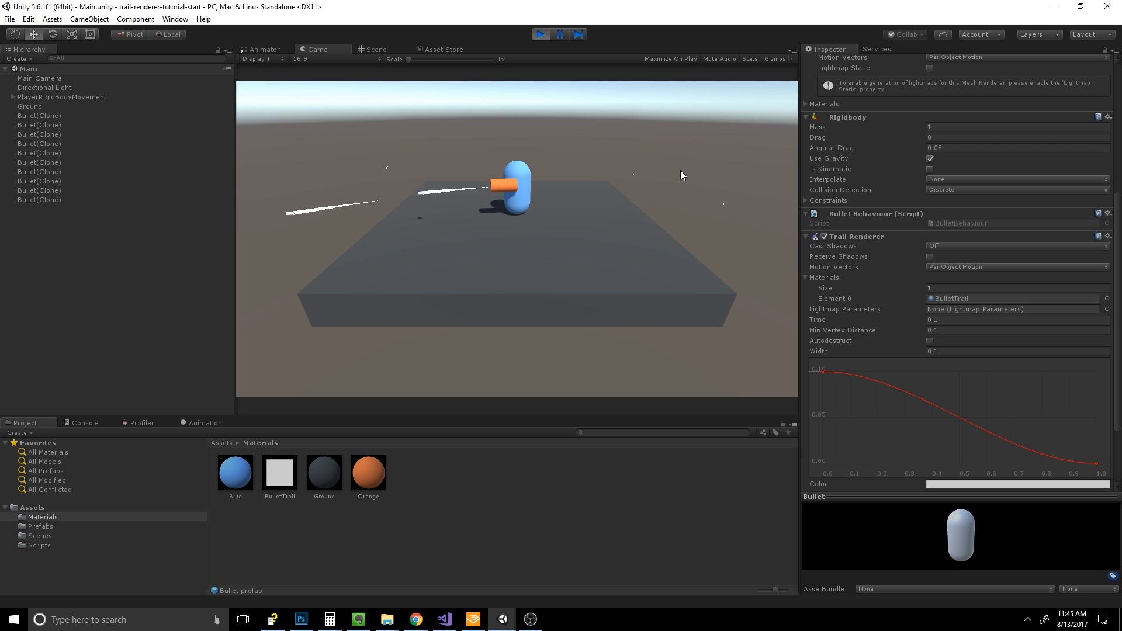
{"action": "left_click", "coordinate": [680, 171]}
{"action": "left_click", "coordinate": [680, 173]}
{"action": "left_click", "coordinate": [678, 176]}
{"action": "left_click", "coordinate": [678, 176]}
Try a Trail Renderer Time of 0.81 and fire a few bullets to preview the longer trail.
{"action": "left_click_drag", "start_coordinate": [877, 319], "coordinate": [891, 320]}
{"action": "left_click", "coordinate": [722, 249]}
{"action": "left_click", "coordinate": [727, 246]}
{"action": "left_click", "coordinate": [731, 243]}
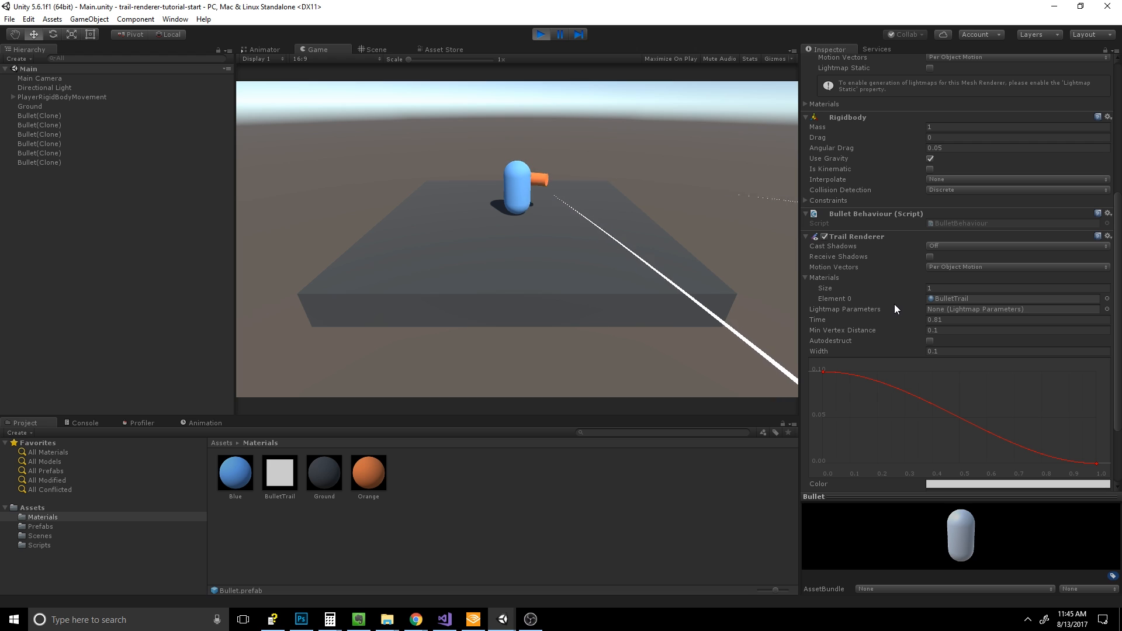
Set the Trail Renderer's Time back to 0.1 and fire bullets again to test the trail.
{"action": "left_click", "coordinate": [938, 319]}
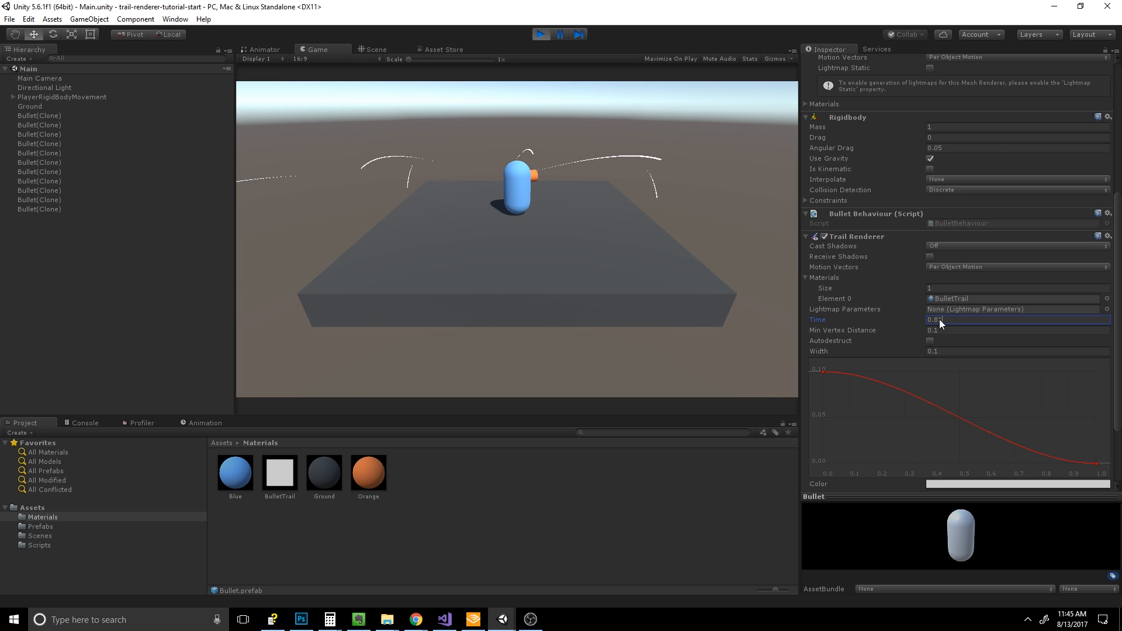
{"action": "type", "text": "0.1"}
{"action": "left_click", "coordinate": [583, 141]}
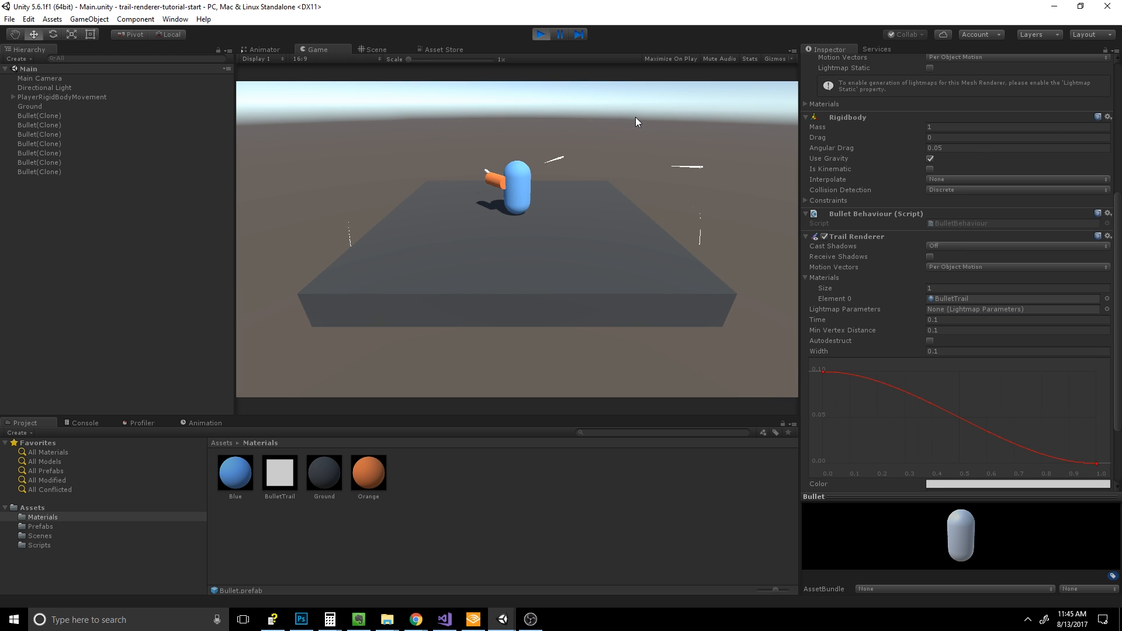